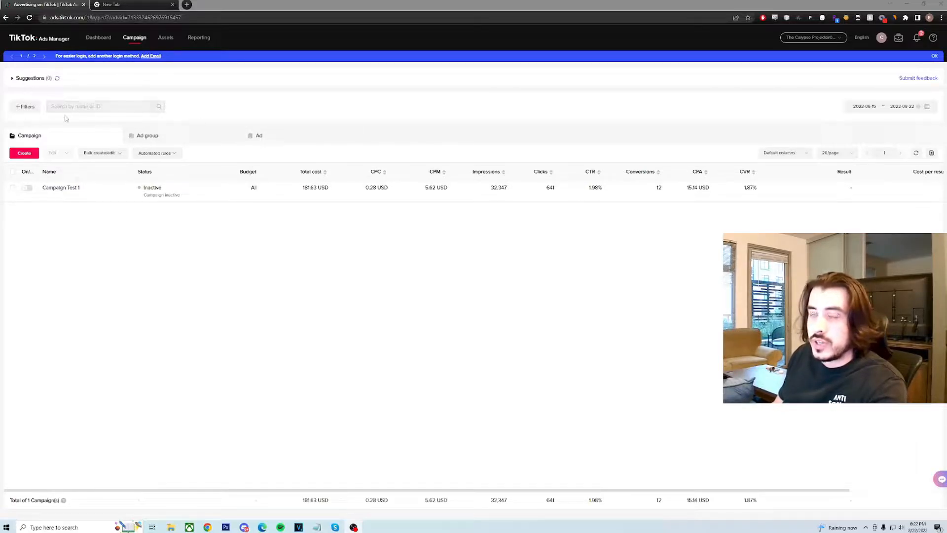
Step: Search the web for "tik tok for business", view the official TikTok for Business site and close its tab
click(130, 4)
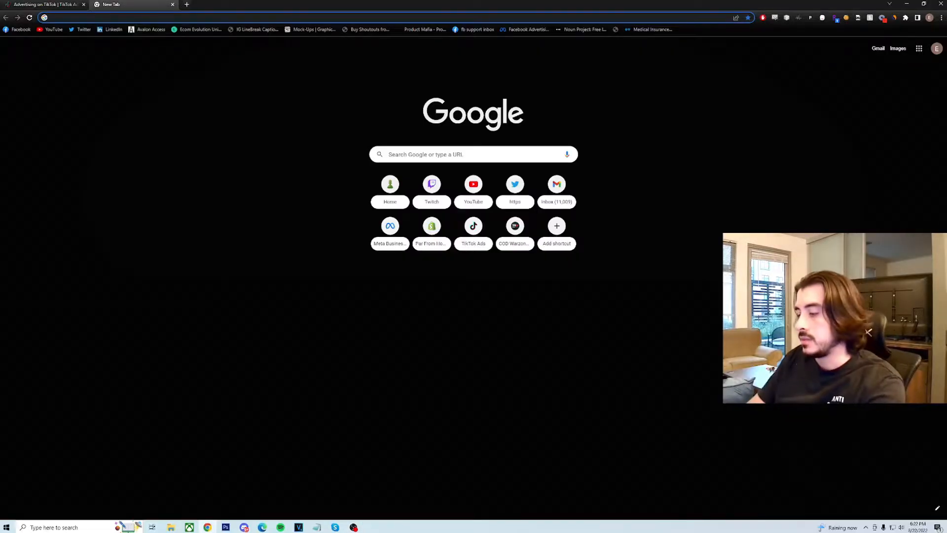
text(tik tok for business)
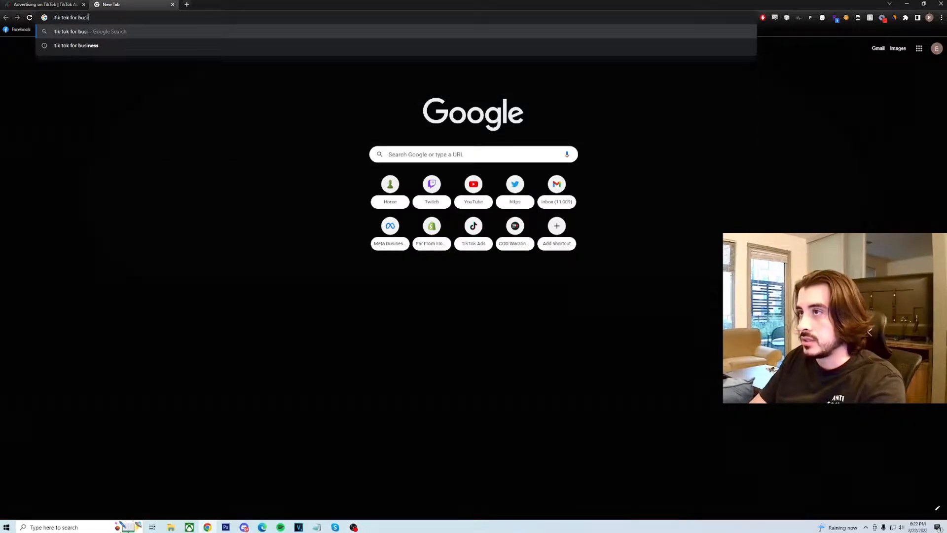
key(Return)
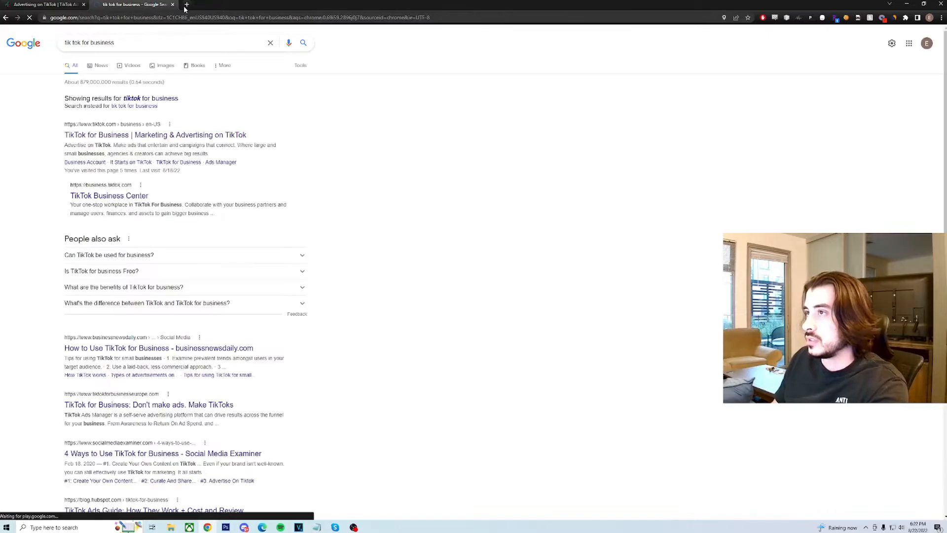
click(175, 139)
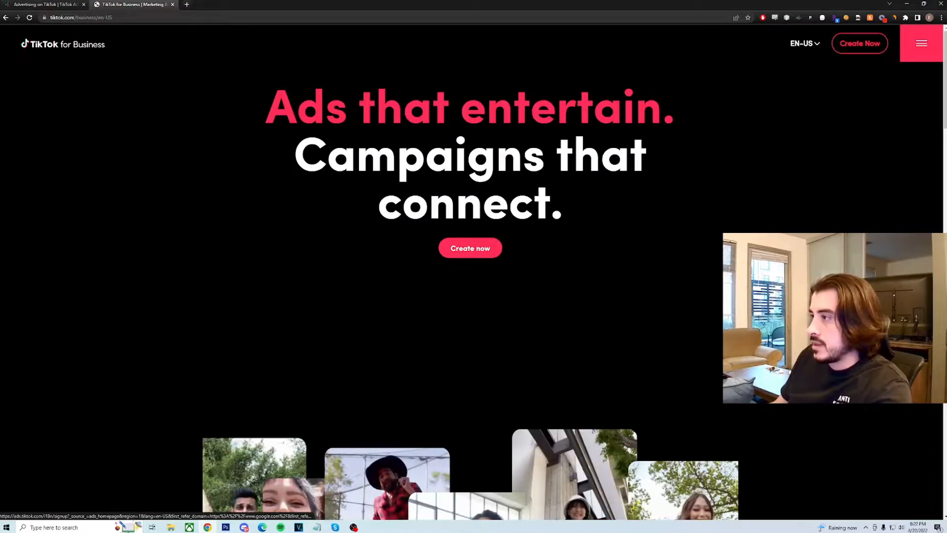
click(172, 4)
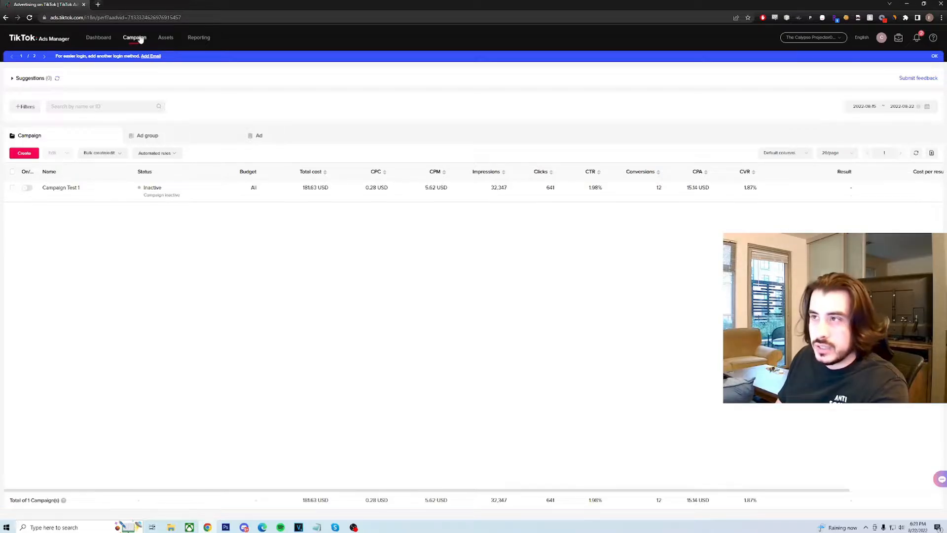
Step: Start a new campaign in custom mode with Conversions as its advertising objective
click(99, 38)
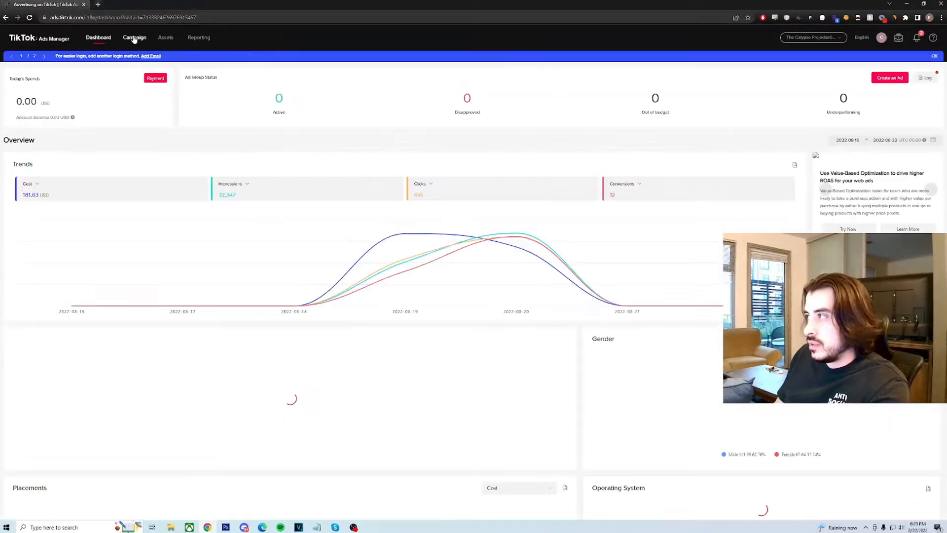
click(134, 38)
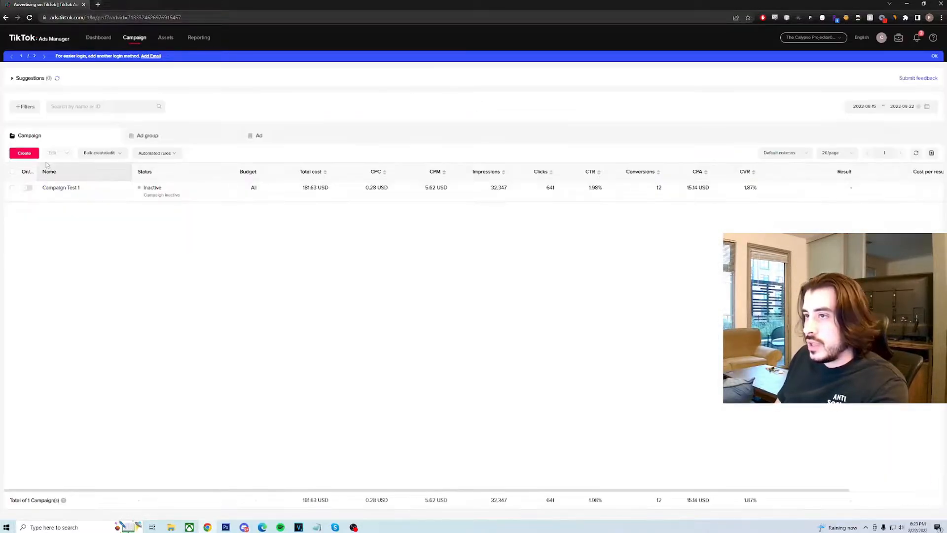
click(32, 156)
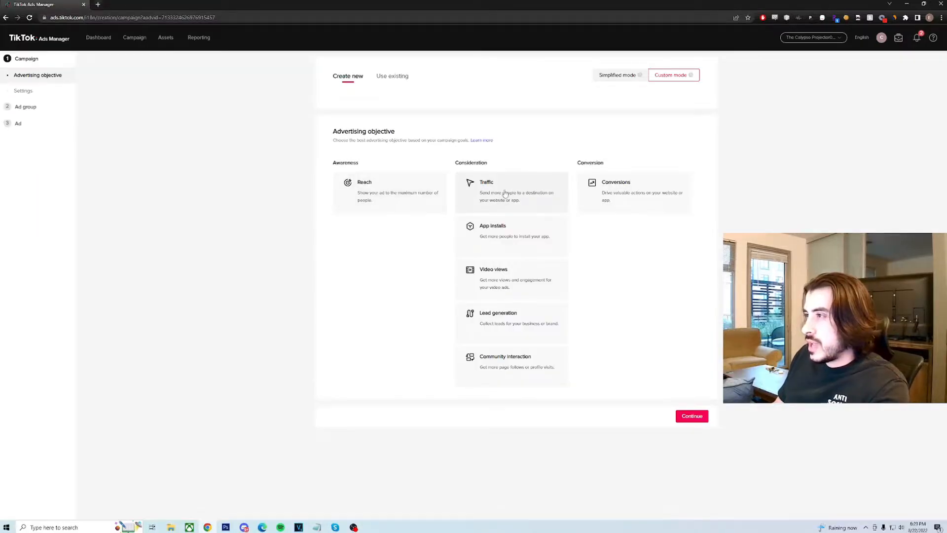
click(623, 192)
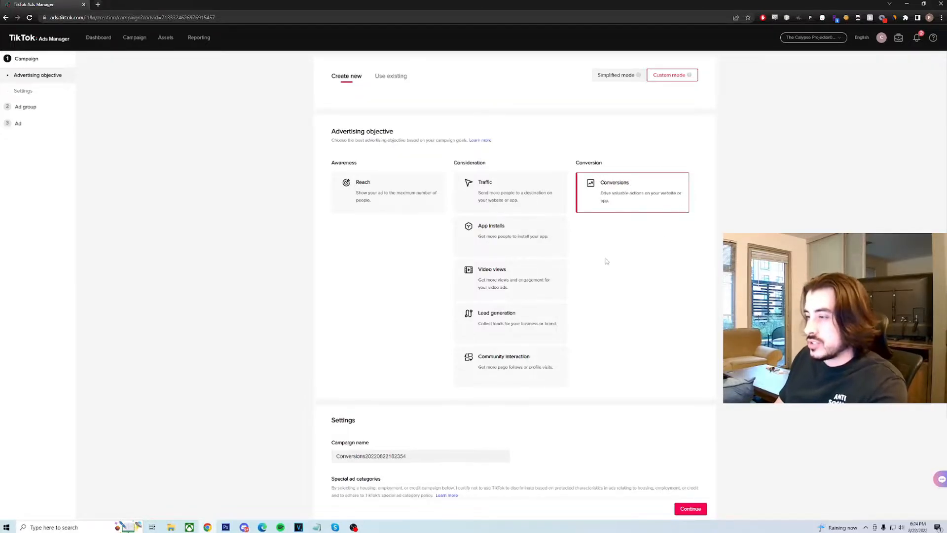
Step: Name the campaign "Campaign Test 2" and continue to the ad group settings
scroll(611, 258, down, 3)
drag(417, 328, 279, 332)
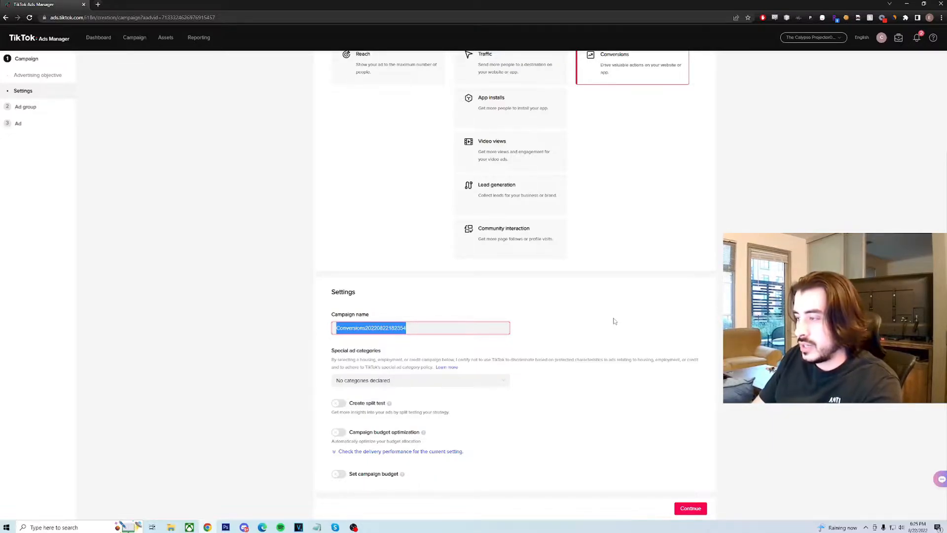
text(Campai)
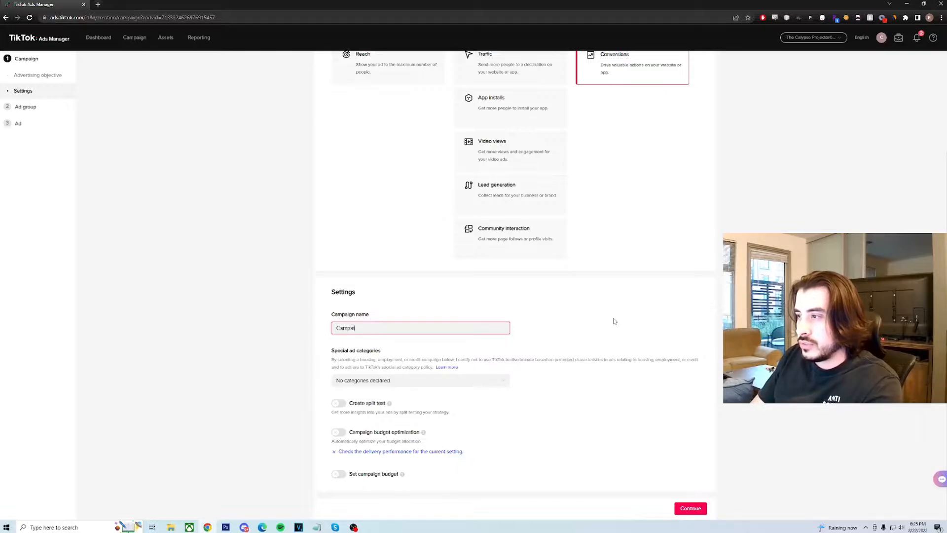
text(gn test)
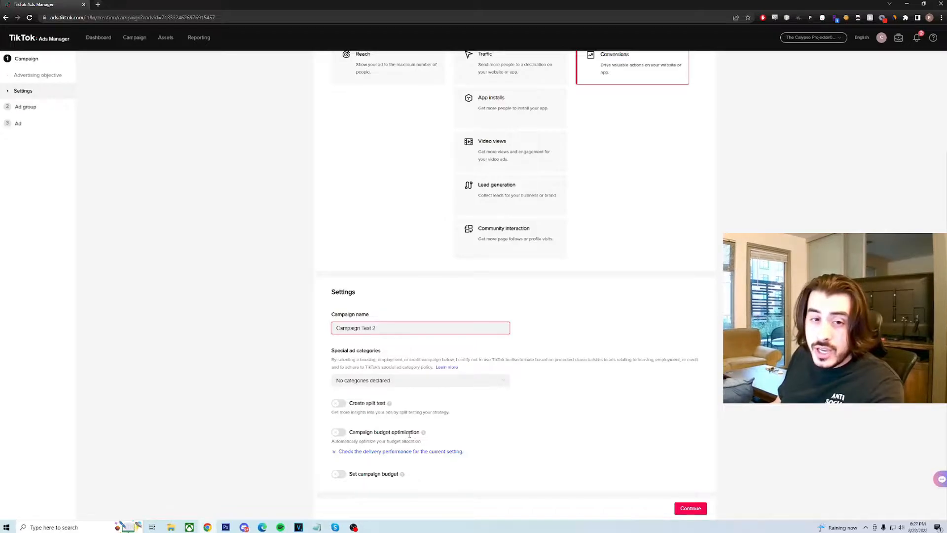
click(690, 508)
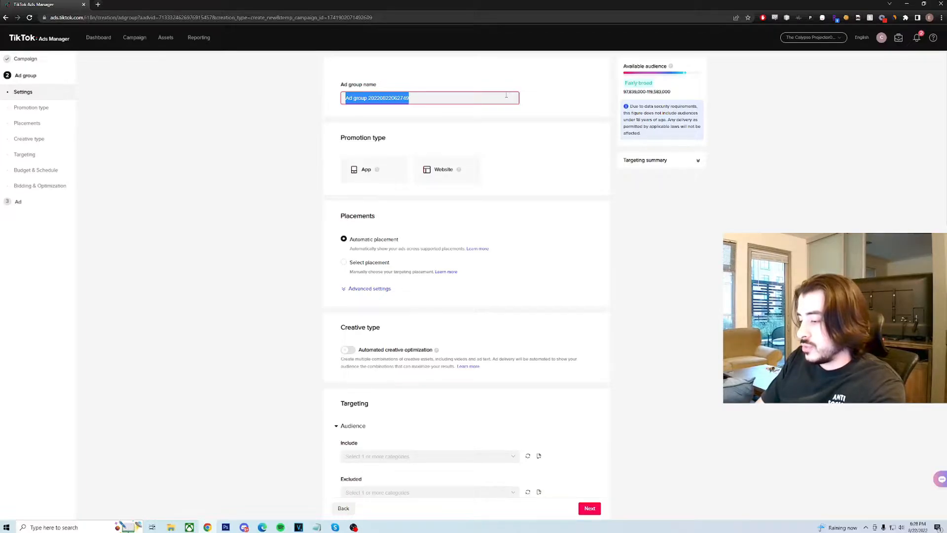
Step: Name the ad group "PUR | Broad | 25+" and set its promotion type to Website
text(PUR)
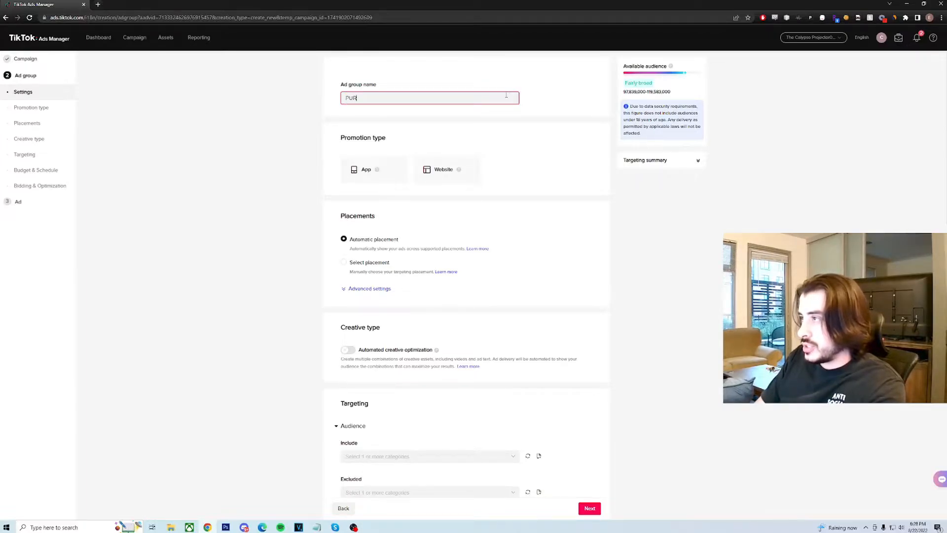
text( | BROAD)
key(BackSpace)
key(BackSpace)
key(BackSpace)
key(BackSpace)
text(road |)
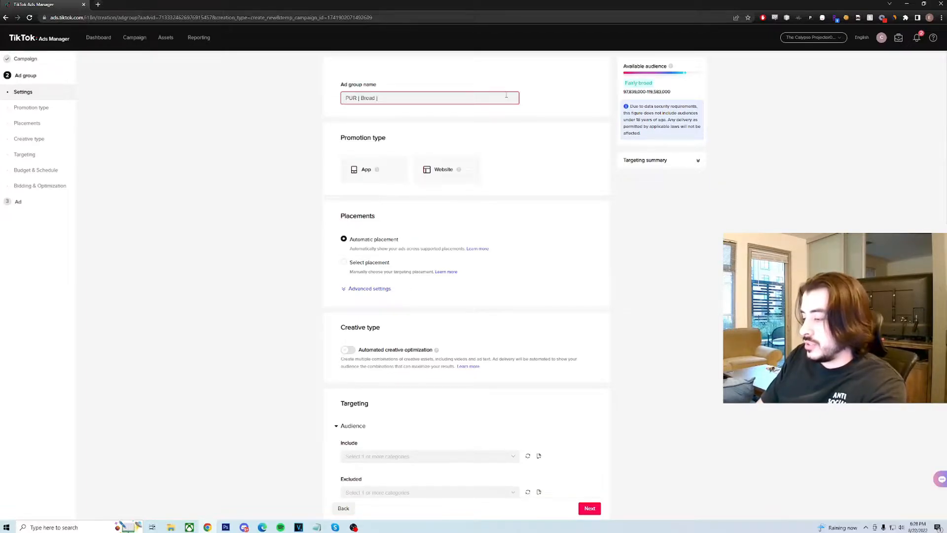
text( 25+)
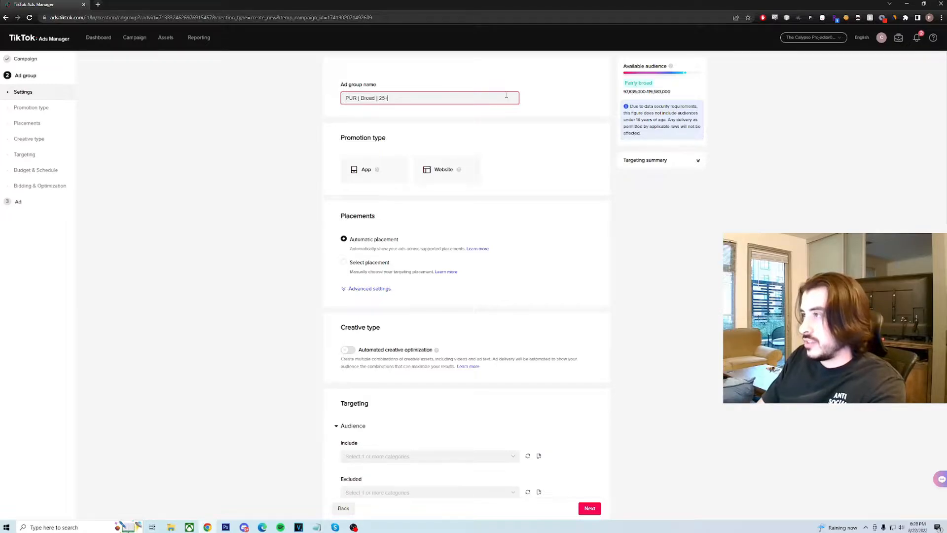
click(444, 169)
triple_click(401, 98)
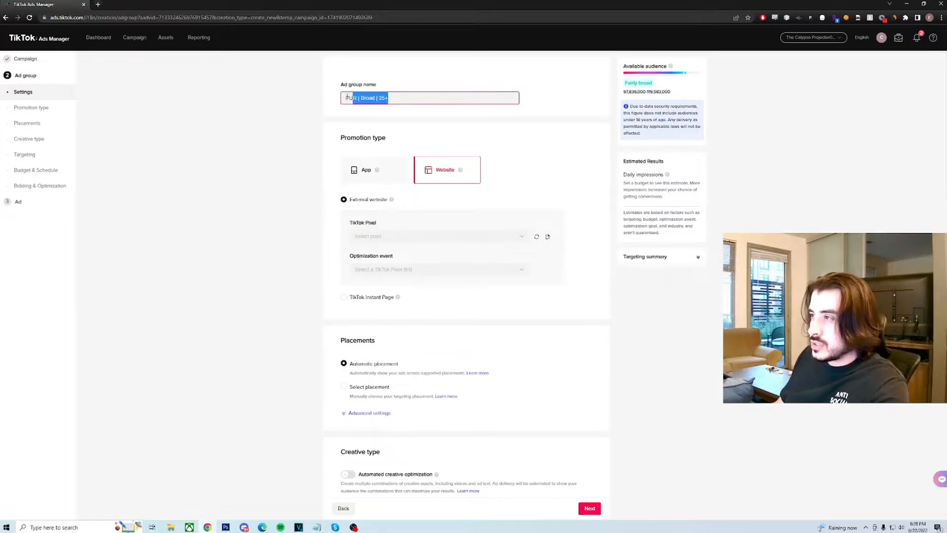
click(354, 98)
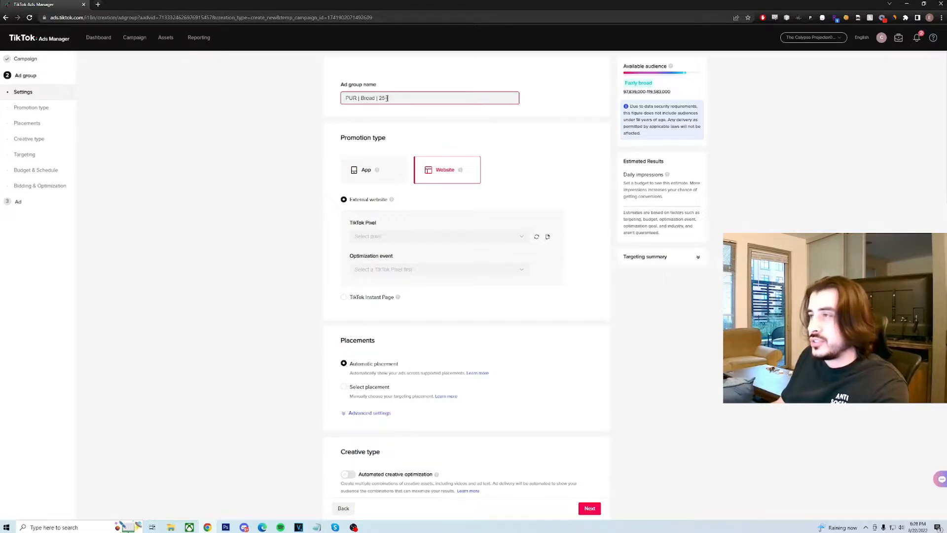
drag(401, 97, 378, 97)
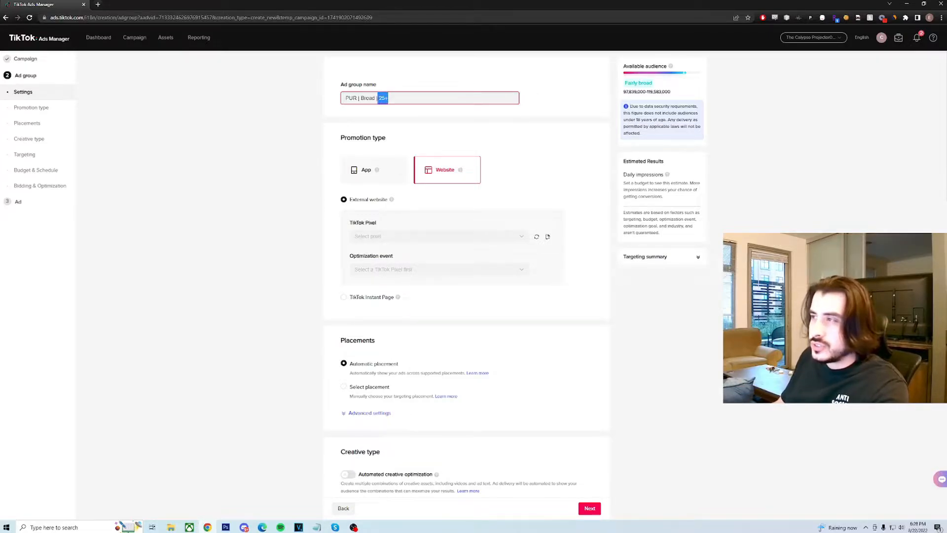
click(399, 100)
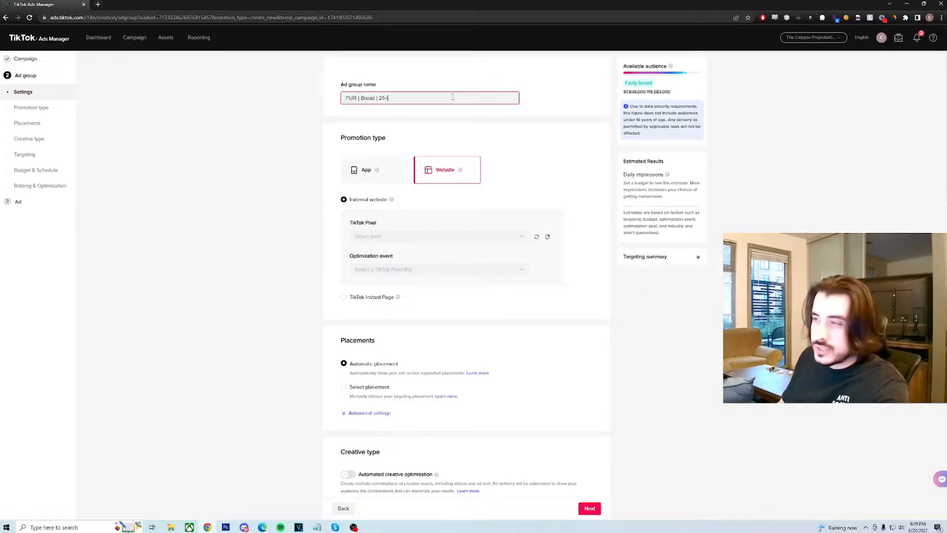
drag(408, 97, 379, 98)
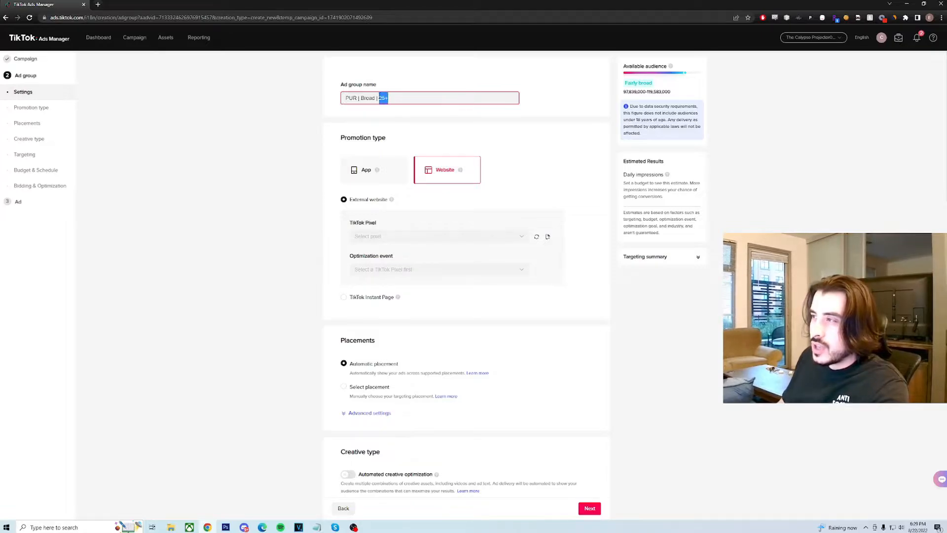
click(394, 96)
scroll(396, 97, down, 4)
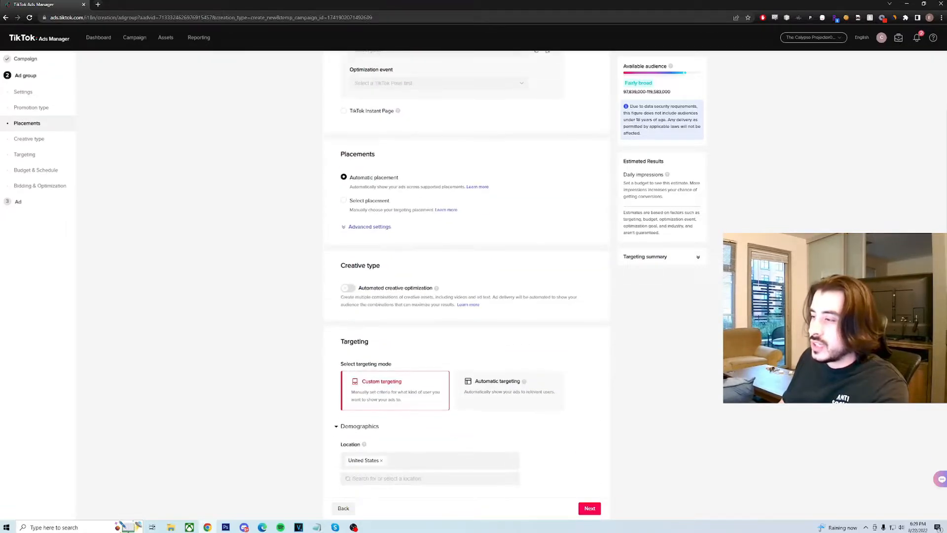
scroll(533, 228, up, 4)
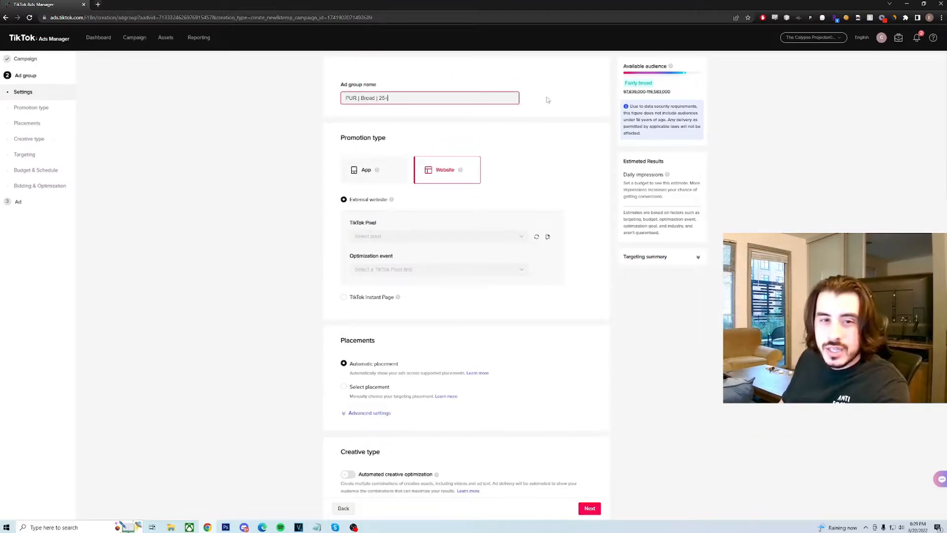
click(399, 95)
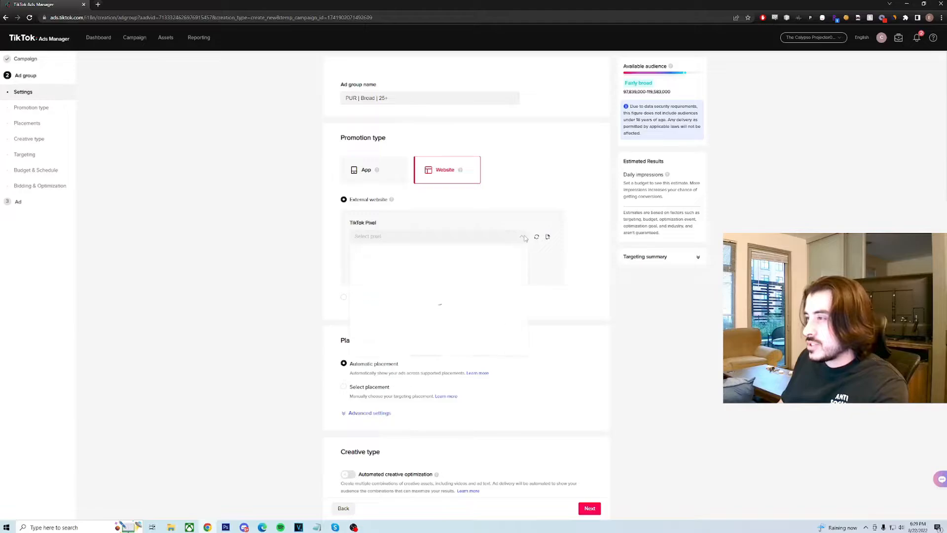
drag(394, 98, 332, 98)
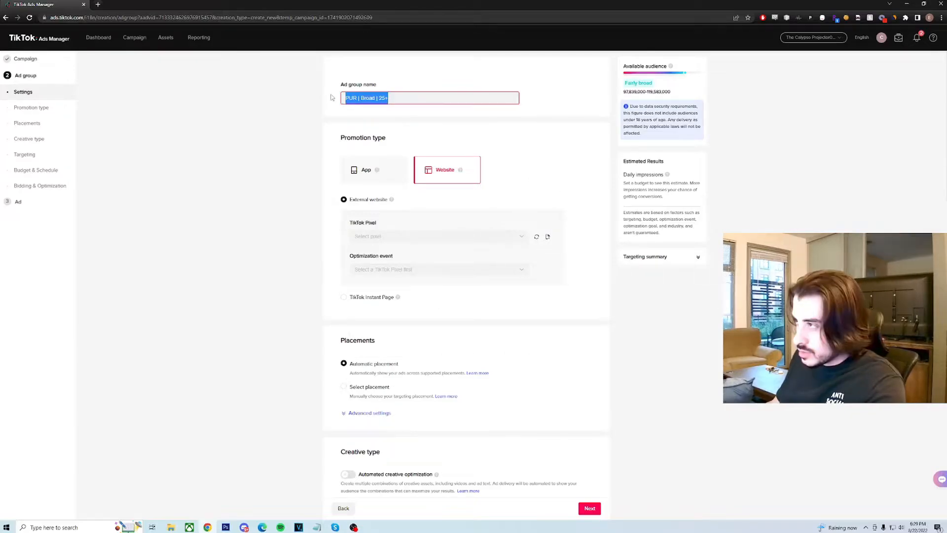
click(473, 100)
double_click(351, 98)
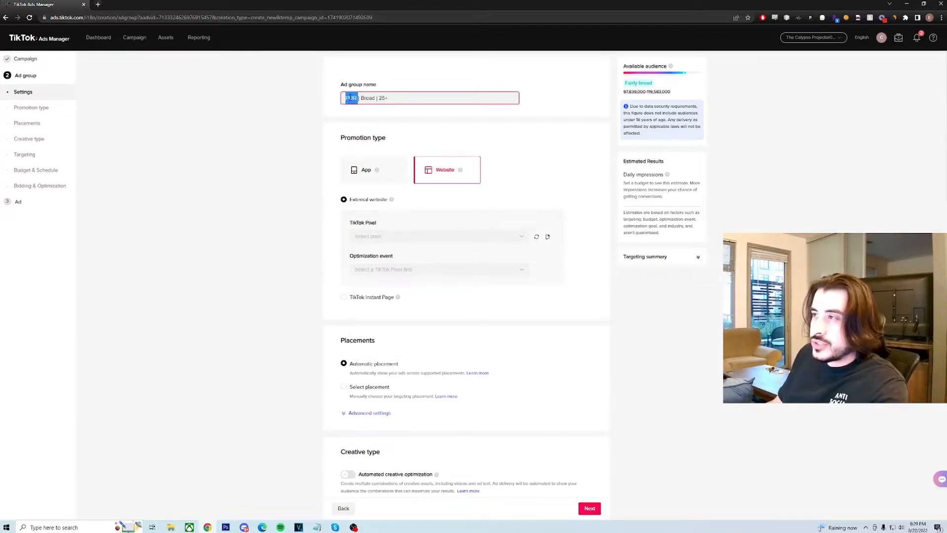
click(388, 98)
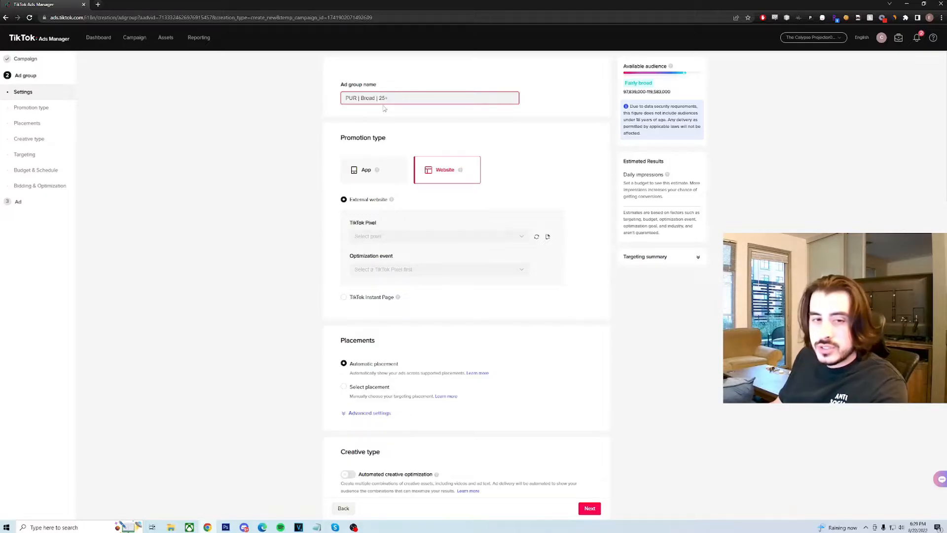
double_click(368, 98)
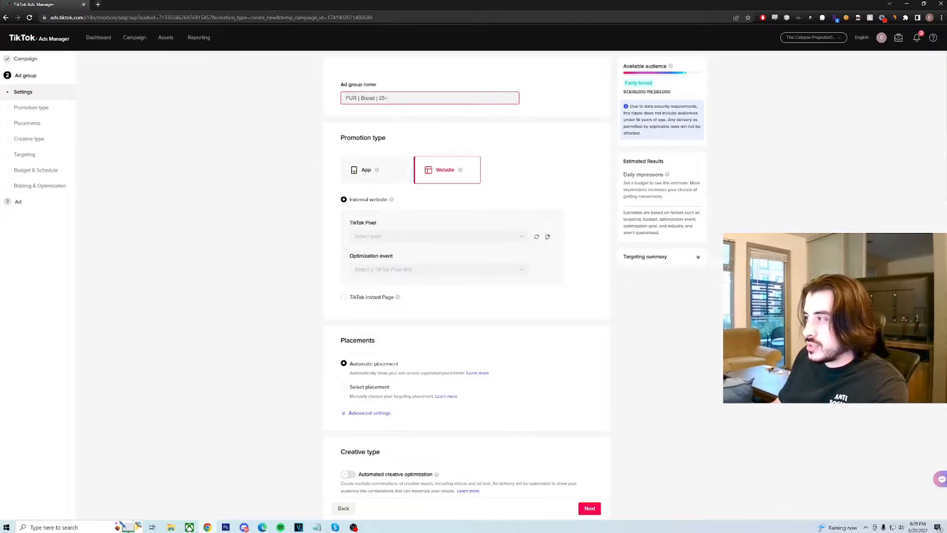
scroll(691, 291, down, 10)
scroll(455, 315, up, 4)
scroll(455, 314, up, 7)
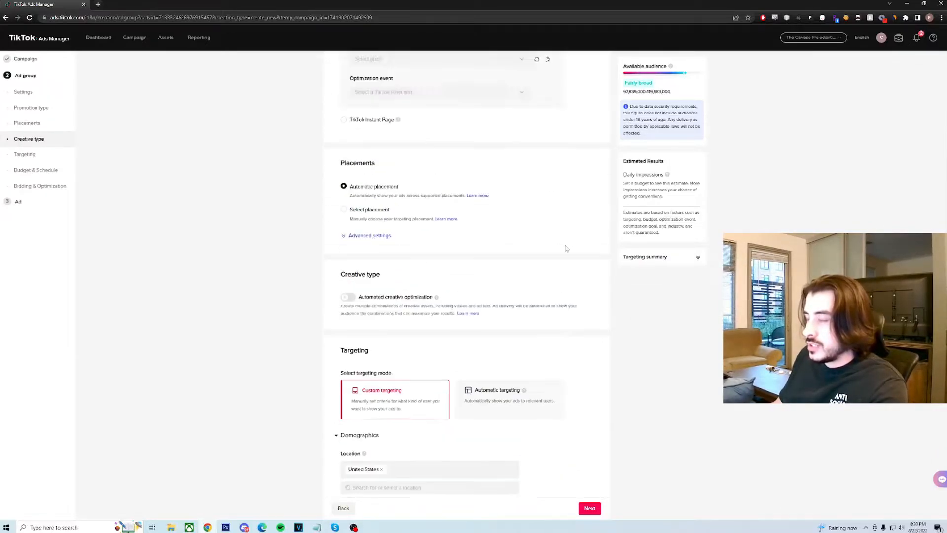
drag(362, 98, 374, 97)
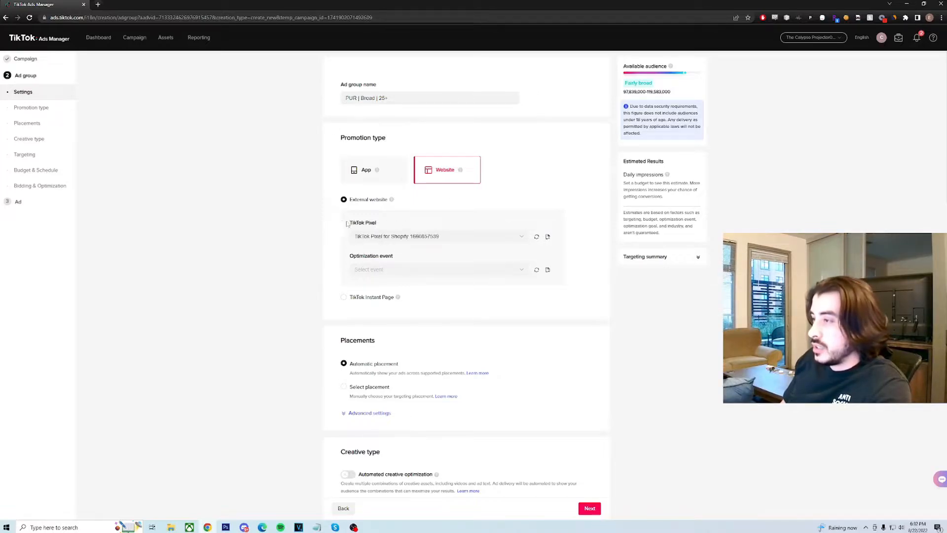
Step: Set the optimization event of the external website's TikTok Pixel for Shopify to Complete Payment
click(470, 239)
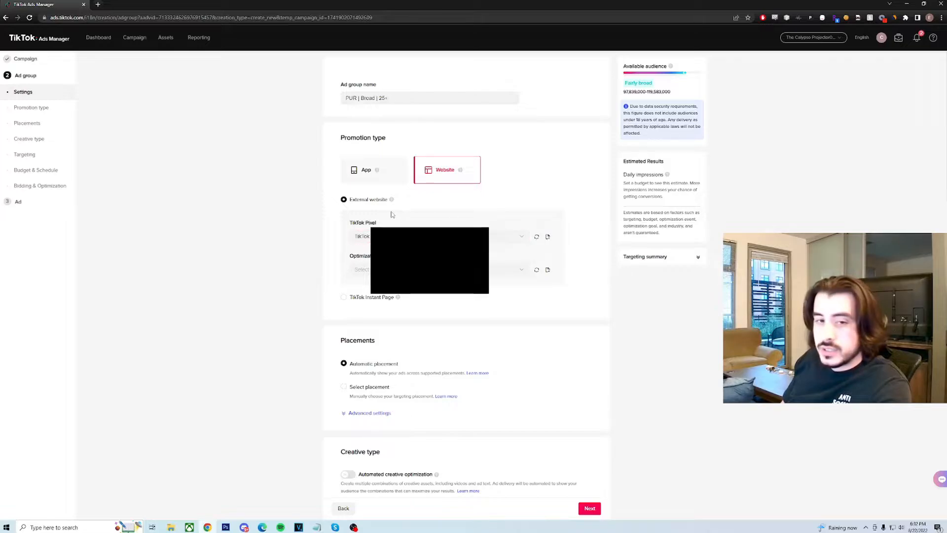
click(394, 220)
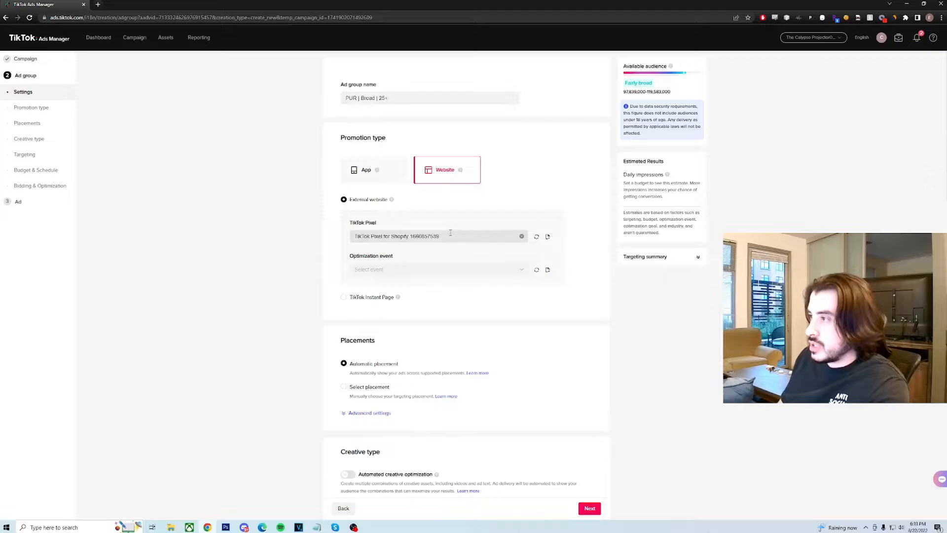
click(436, 271)
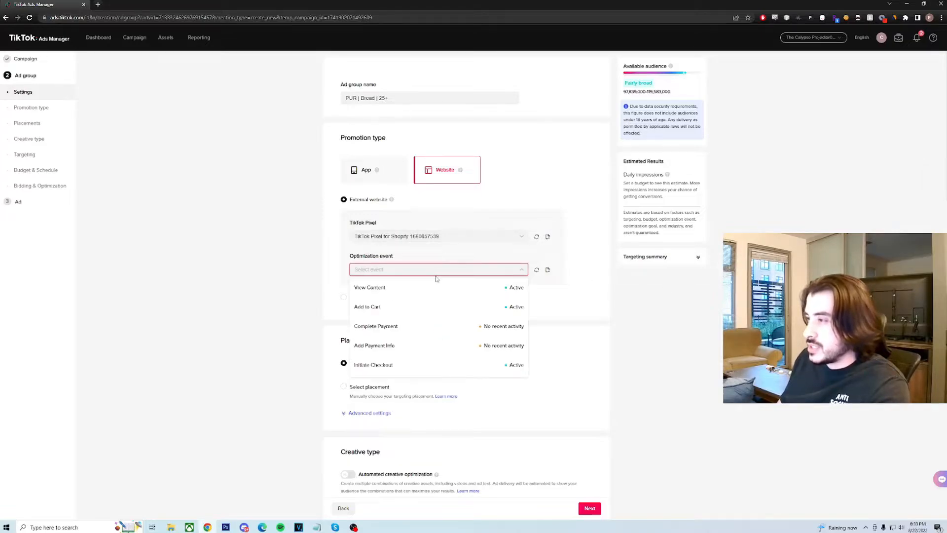
scroll(409, 309, down, 3)
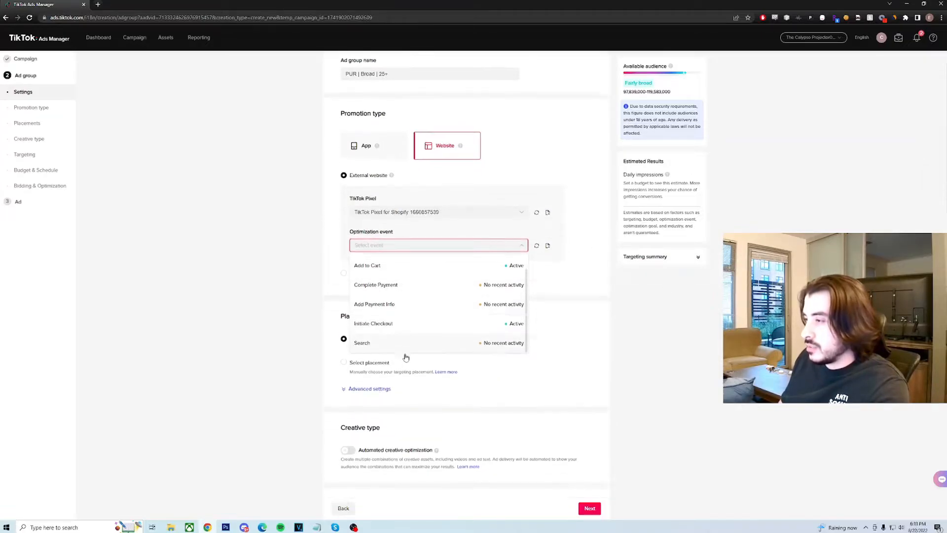
click(393, 290)
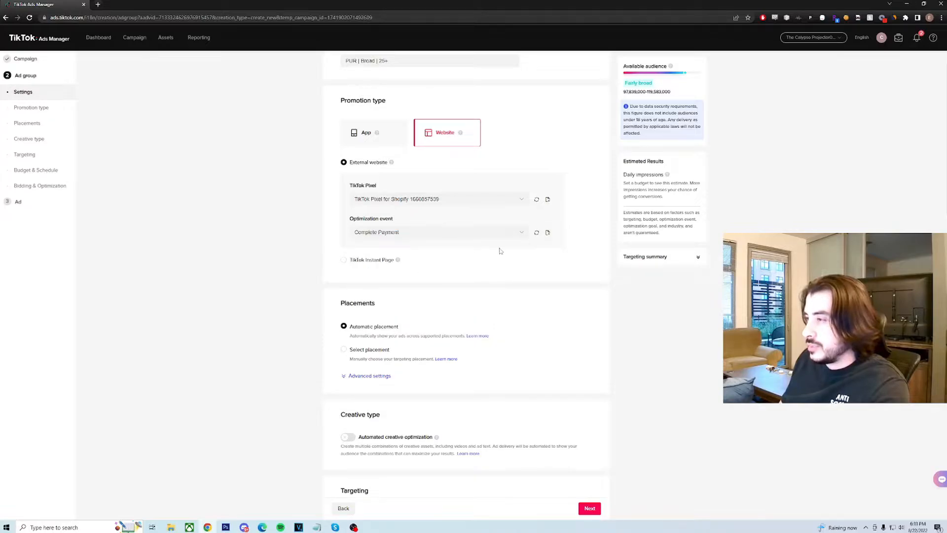
Step: Review the optimization events available for the TikTok Pixel, leaving Complete Payment selected
scroll(609, 273, up, 1)
click(352, 101)
click(519, 268)
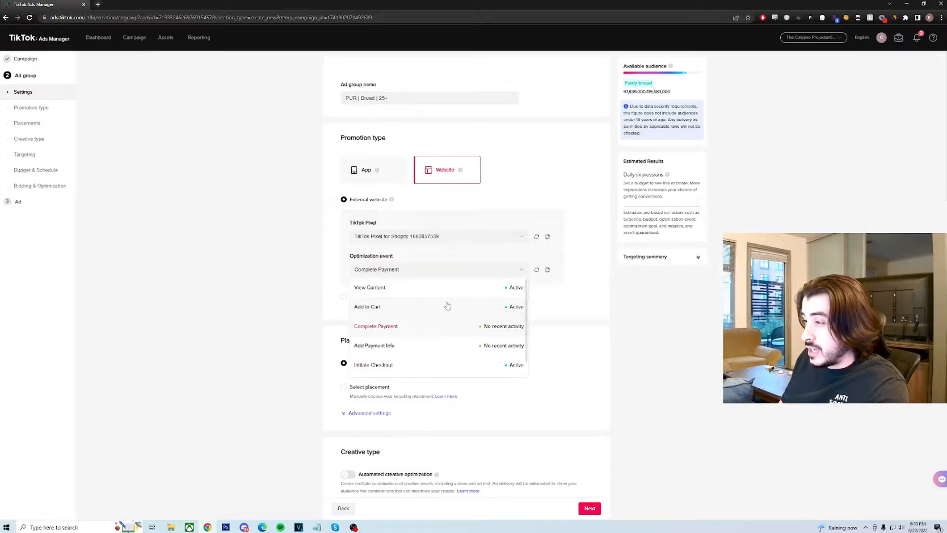
click(516, 269)
click(622, 289)
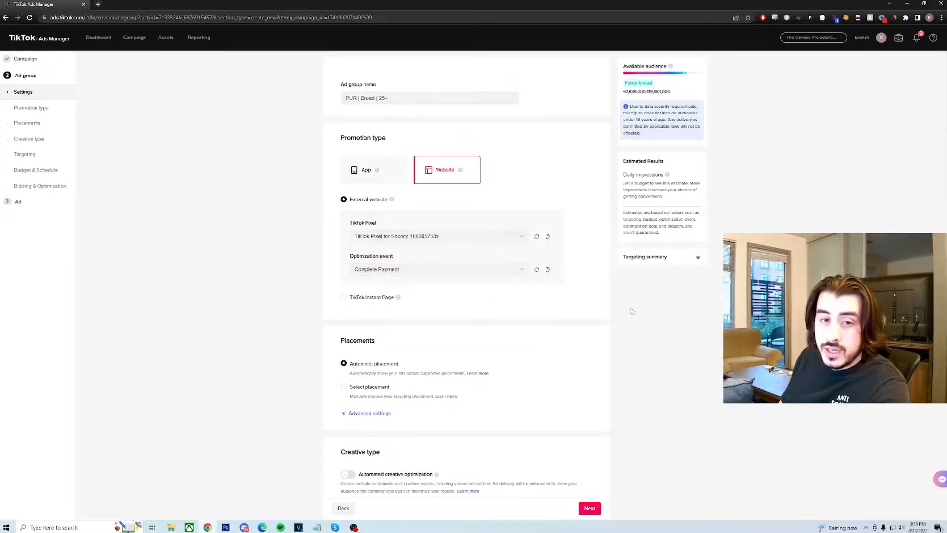
Step: Review the ad group's placement, creative type and targeting settings against the word "Broad" in its name
scroll(353, 220, down, 3)
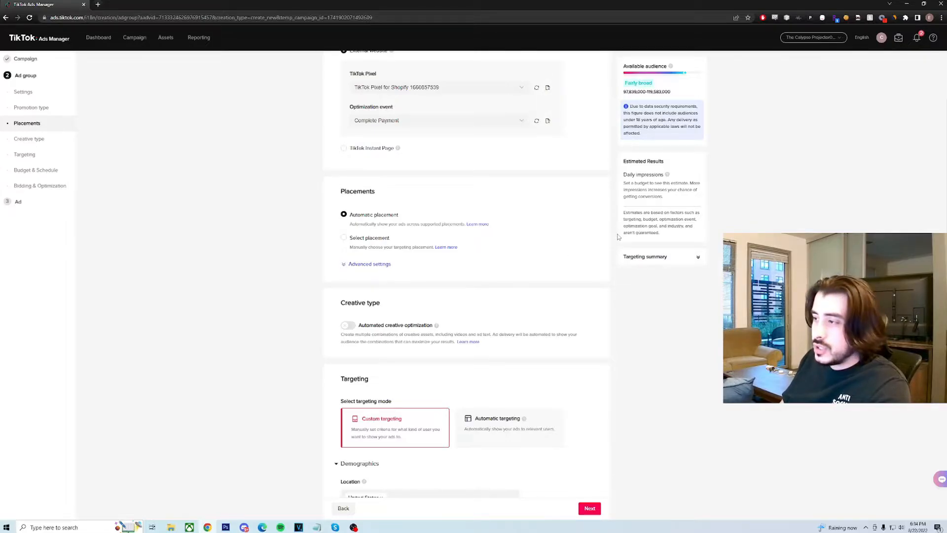
scroll(356, 207, down, 2)
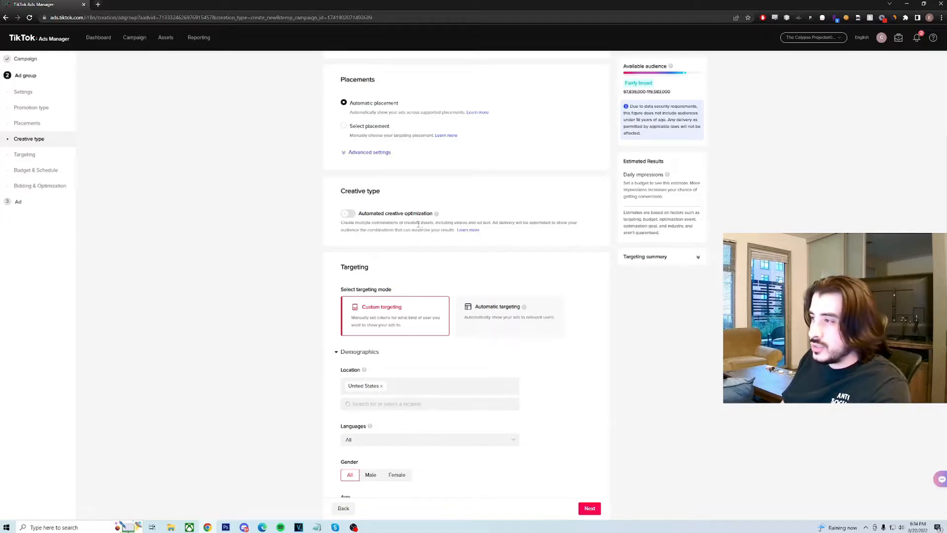
scroll(366, 160, down, 2)
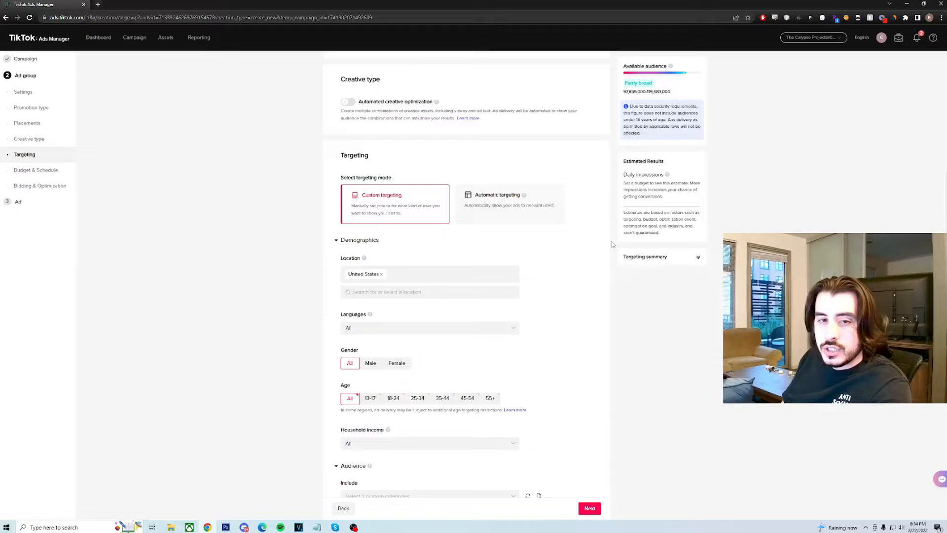
scroll(610, 247, up, 7)
double_click(367, 99)
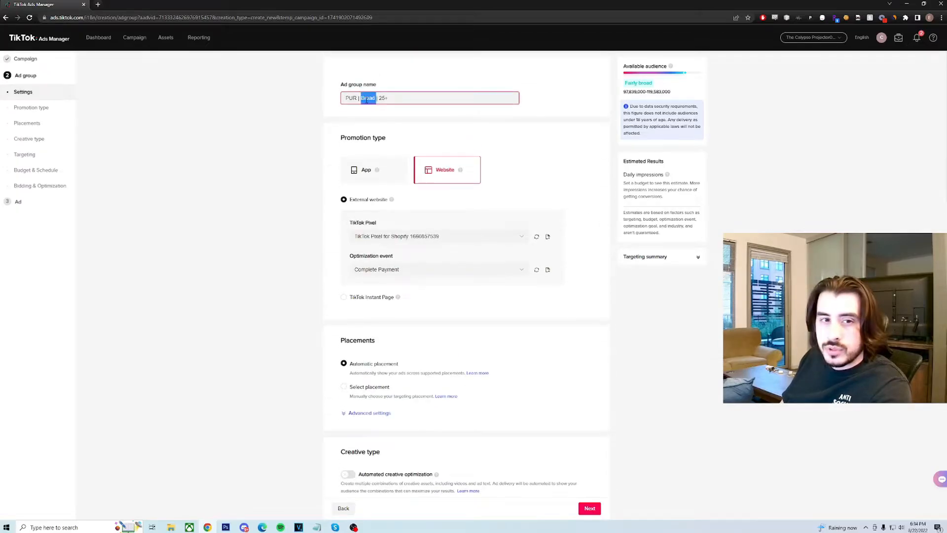
click(616, 230)
scroll(616, 234, down, 6)
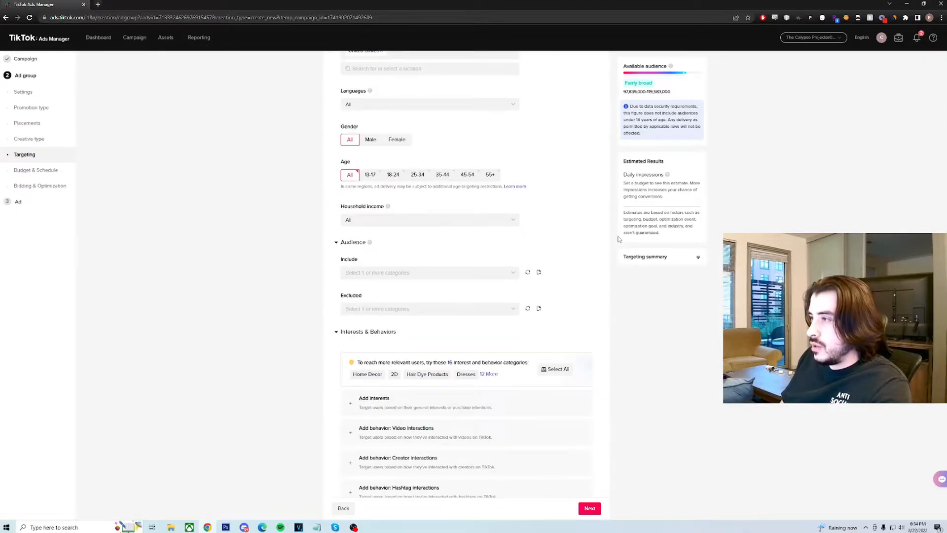
scroll(618, 238, up, 4)
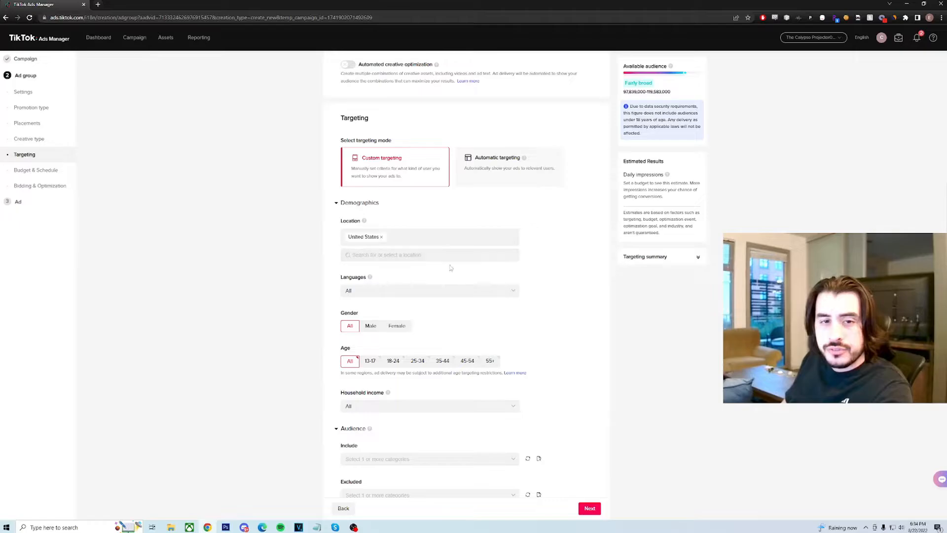
scroll(509, 290, down, 2)
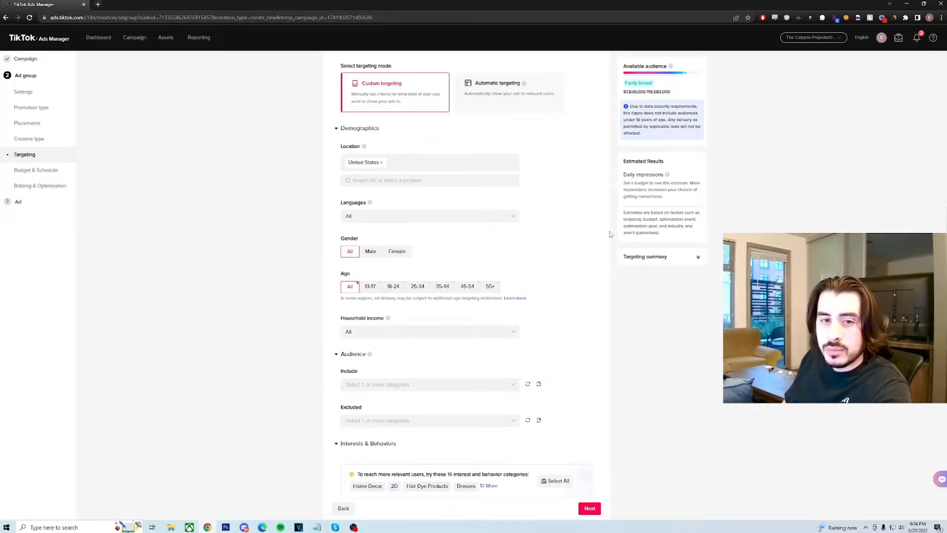
scroll(395, 239, up, 1)
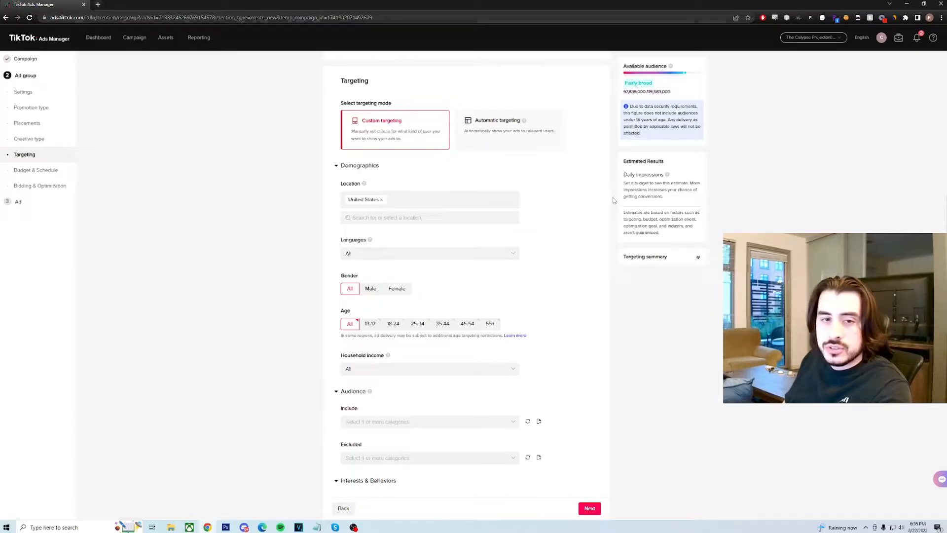
Step: Limit the target ages to 25-34, 35-44, 45-54 and 55+, leaving 18-24 unselected
scroll(617, 200, down, 3)
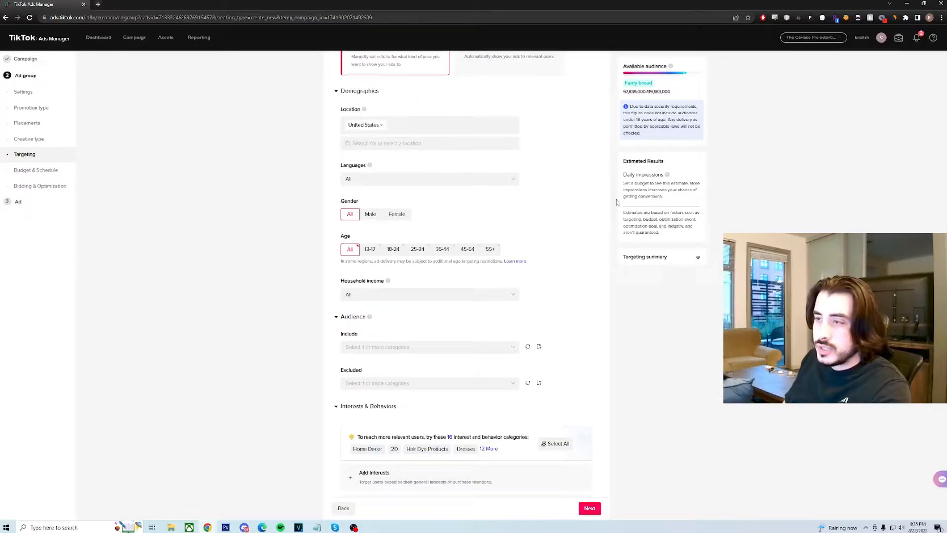
click(416, 213)
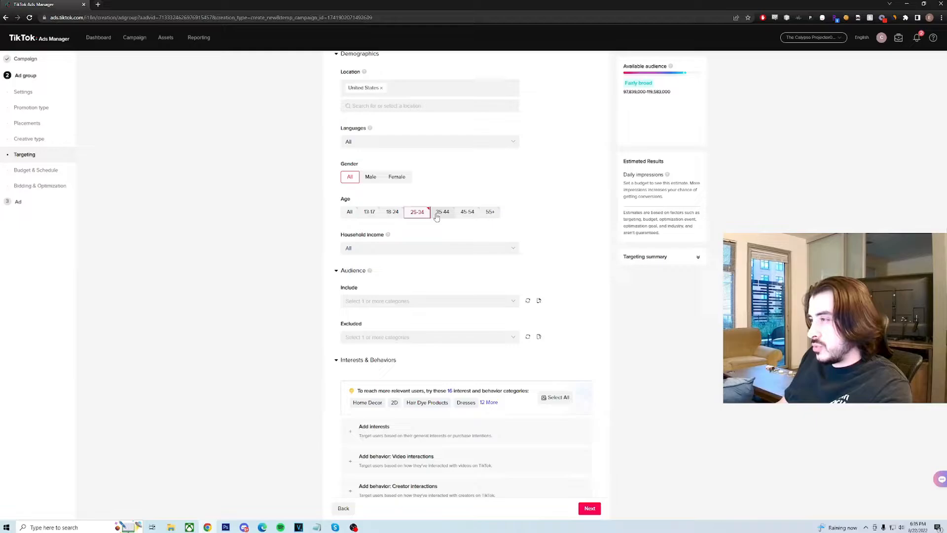
click(443, 212)
click(469, 213)
click(492, 212)
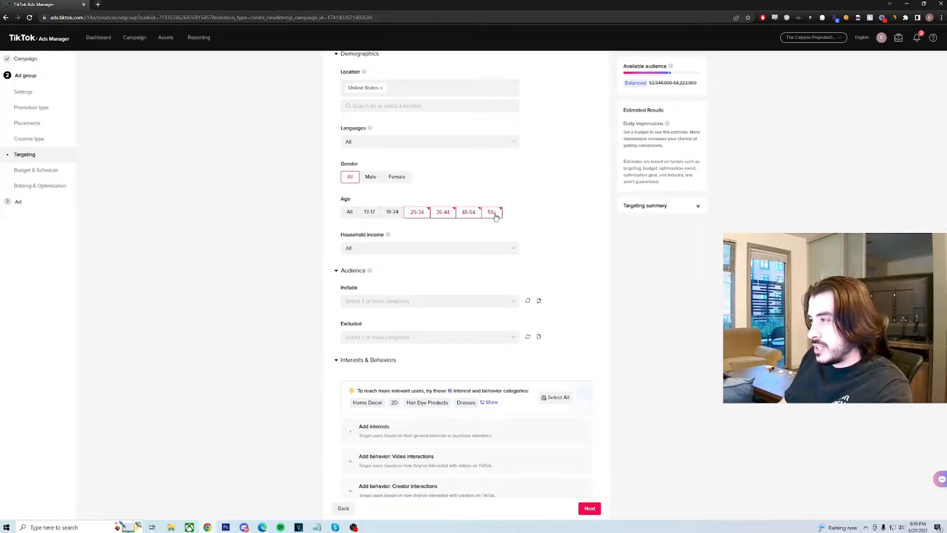
click(392, 213)
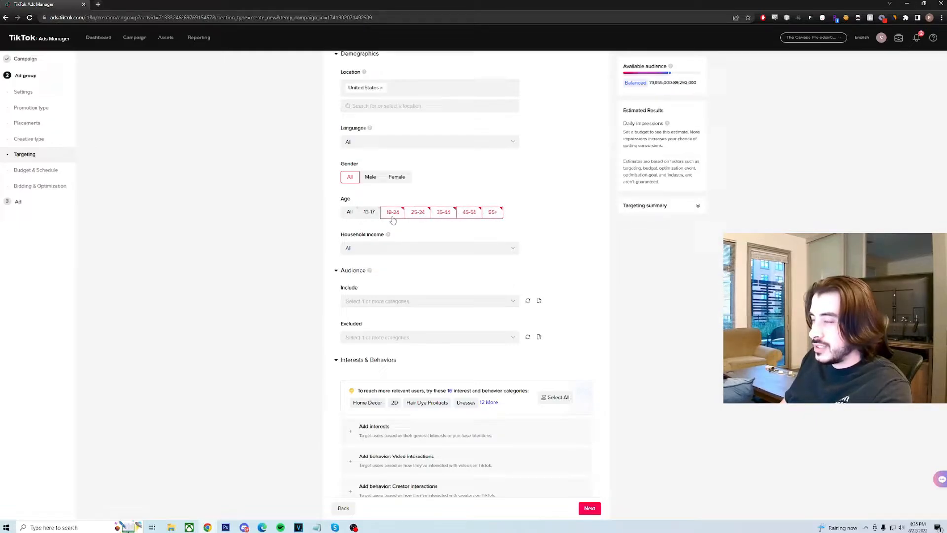
click(392, 215)
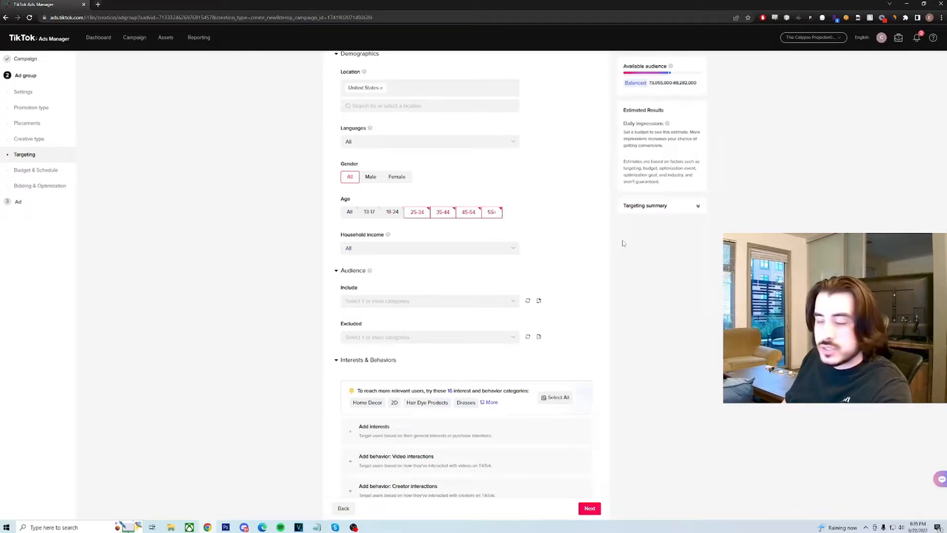
Step: Check the included and excluded audience lists for custom or lookalike audiences without selecting any
scroll(622, 243, up, 1)
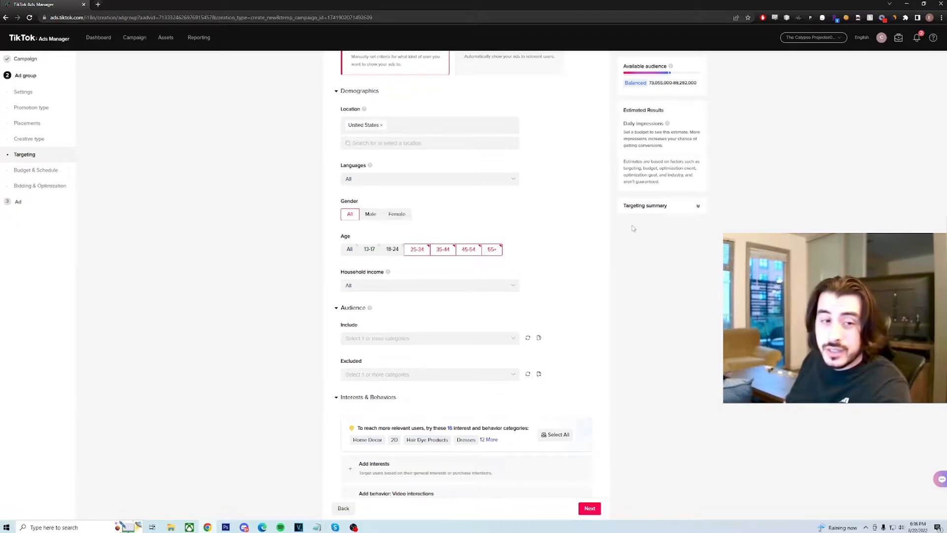
scroll(439, 225, down, 2)
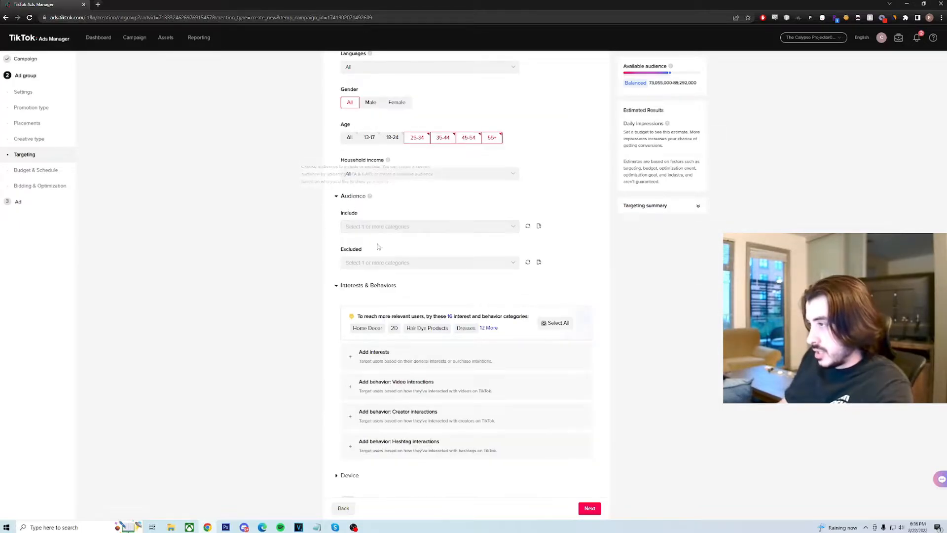
click(418, 229)
click(419, 231)
click(459, 265)
click(488, 265)
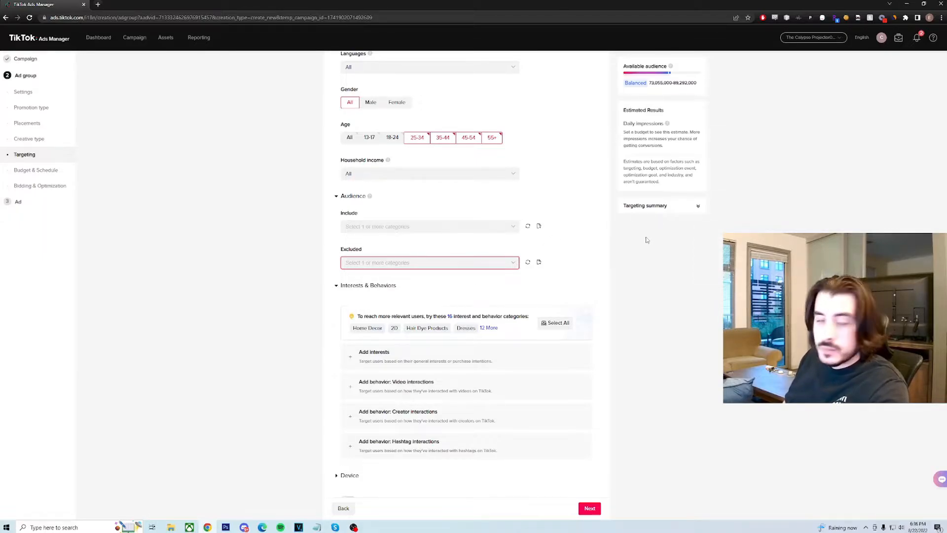
scroll(626, 259, down, 2)
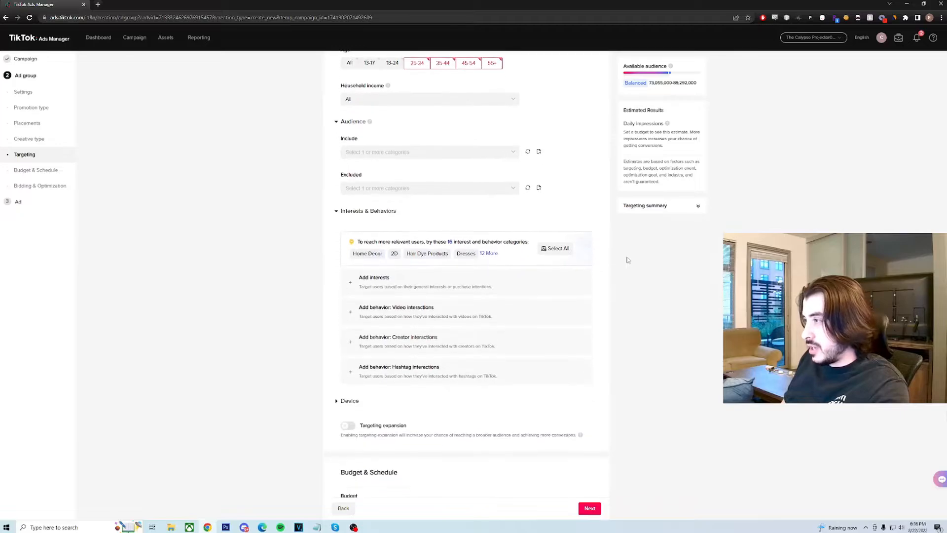
scroll(592, 258, up, 1)
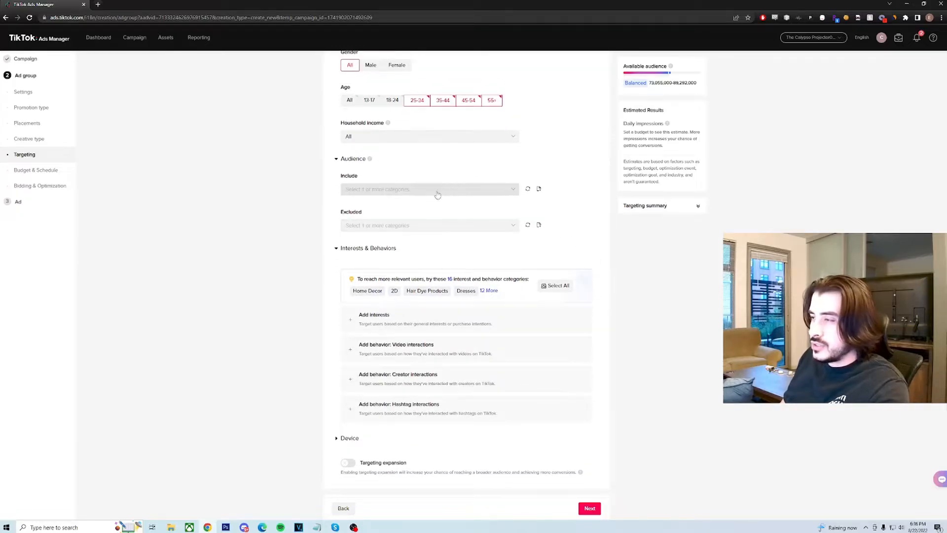
click(484, 227)
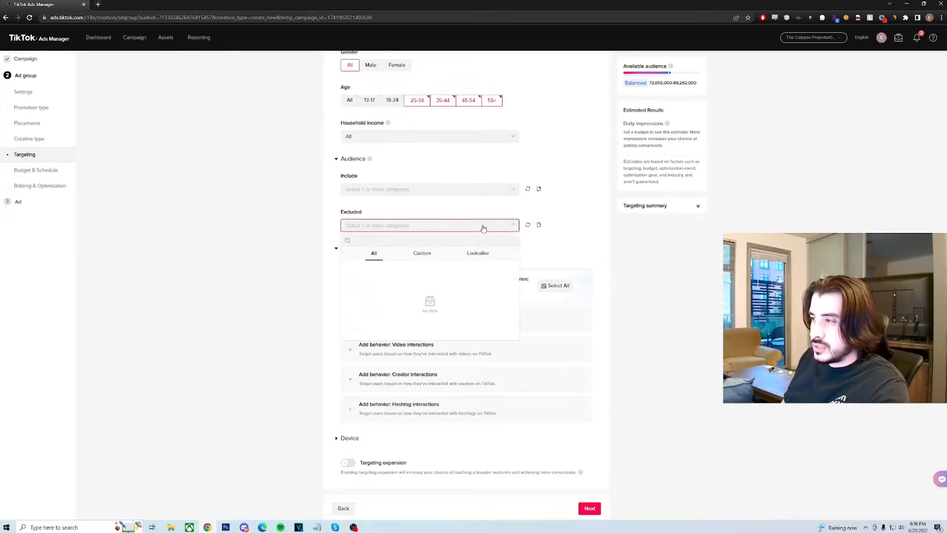
click(653, 247)
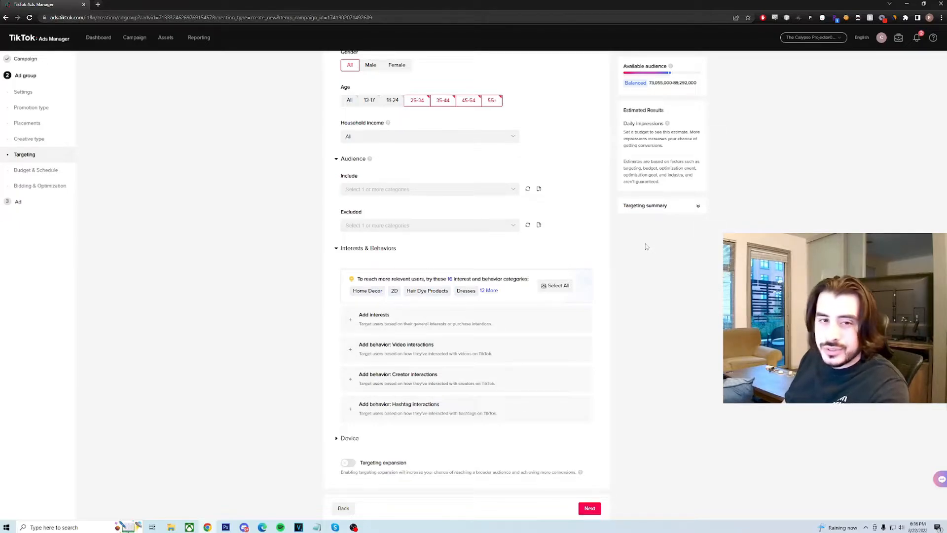
click(460, 227)
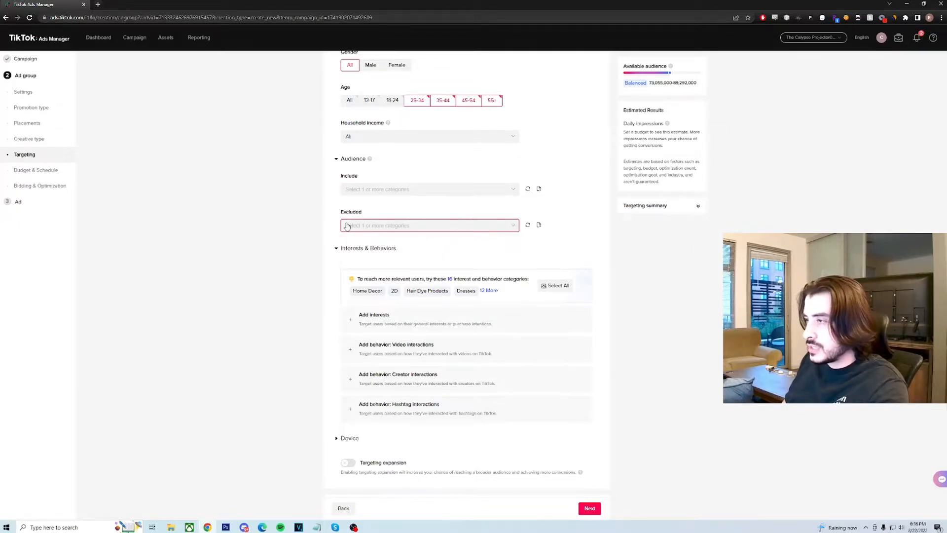
Step: Look over the interest and behavior targeting options and examine the estimated available audience size
scroll(635, 272, down, 2)
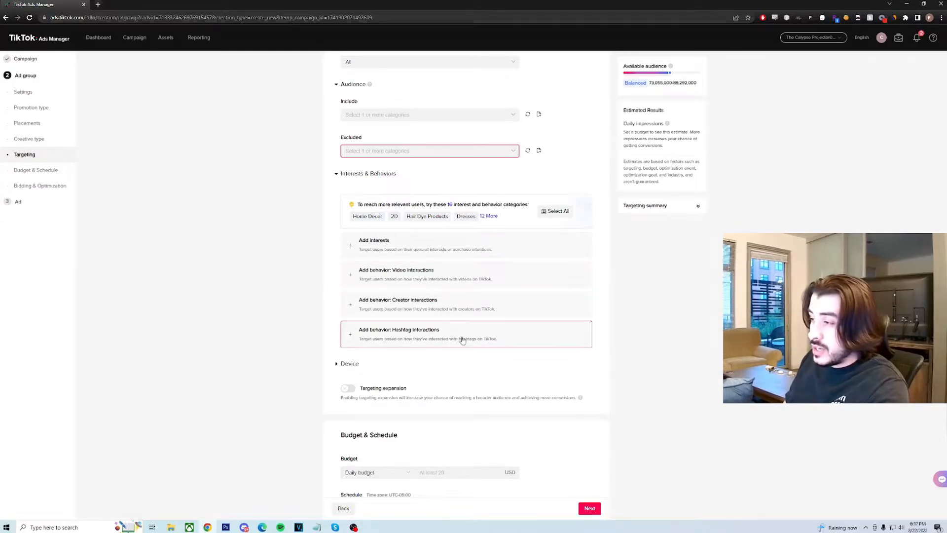
scroll(462, 338, down, 1)
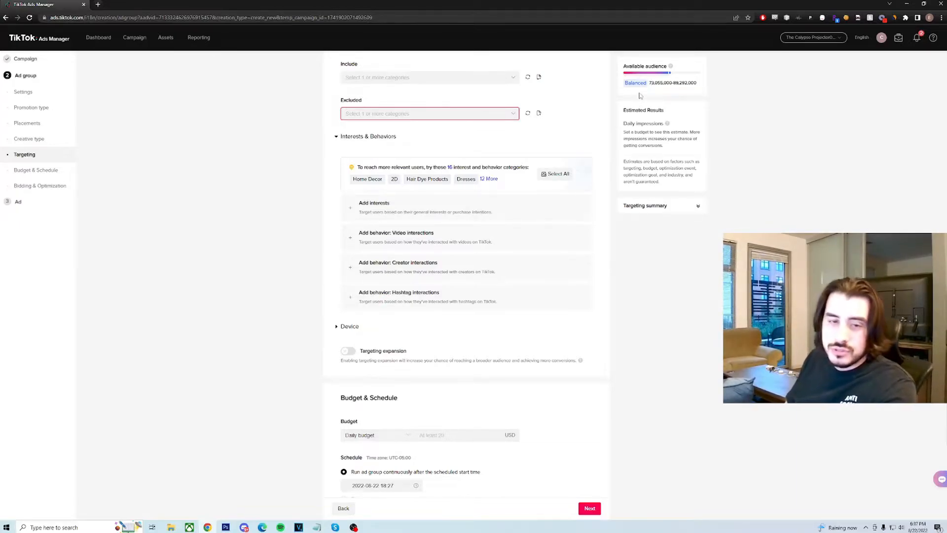
drag(649, 83, 701, 87)
click(706, 87)
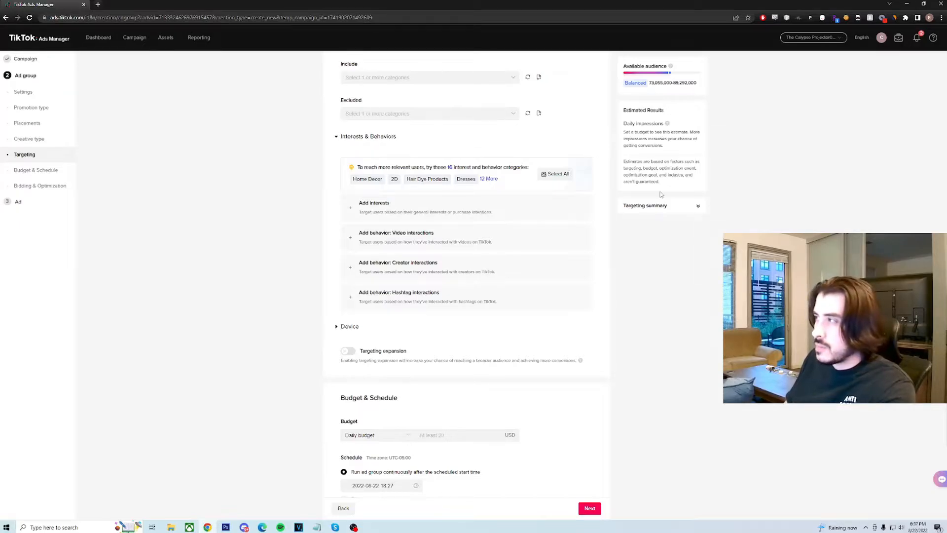
drag(649, 83, 703, 88)
click(703, 88)
Step: Read the description of the targeting expansion option, leaving the option off
scroll(617, 440, down, 1)
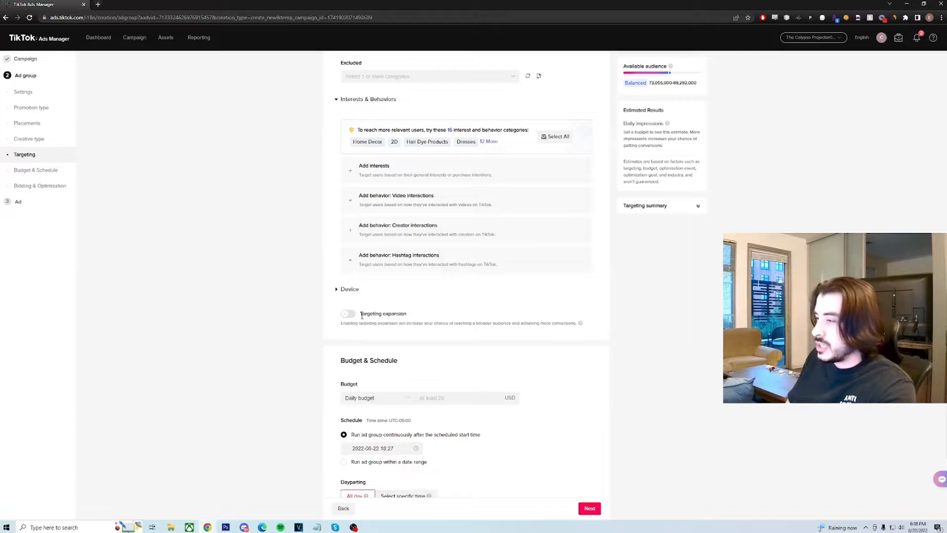
drag(339, 324, 606, 327)
click(606, 327)
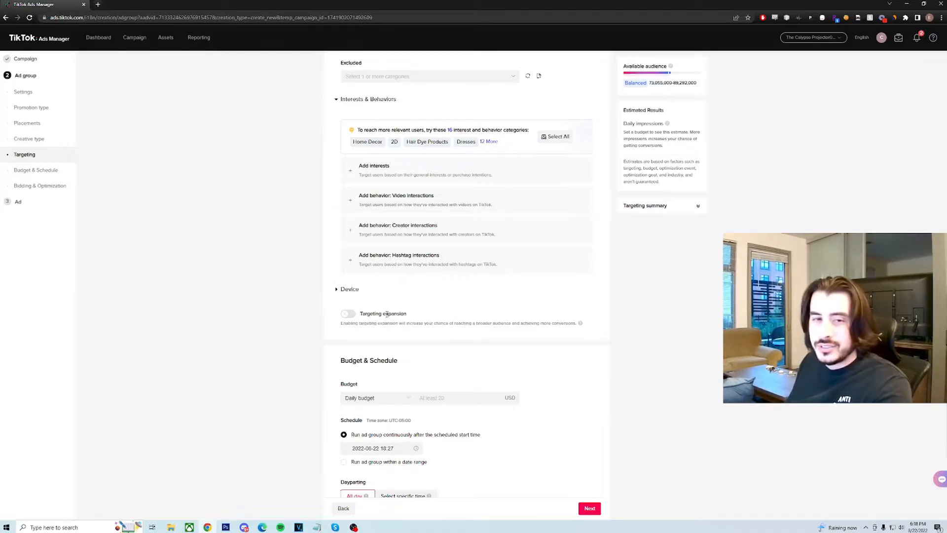
drag(492, 323, 549, 324)
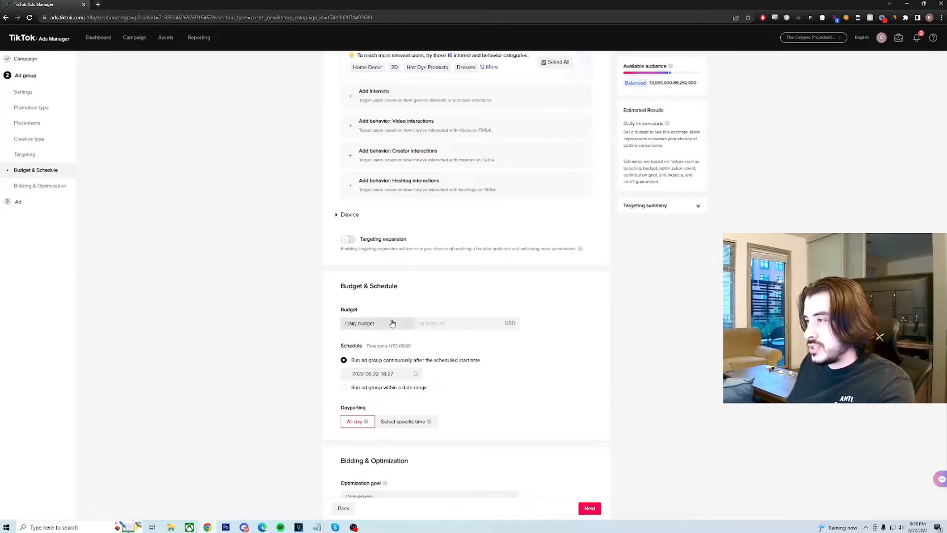
Step: Set the ad group's daily budget to 50.00 USD
click(447, 321)
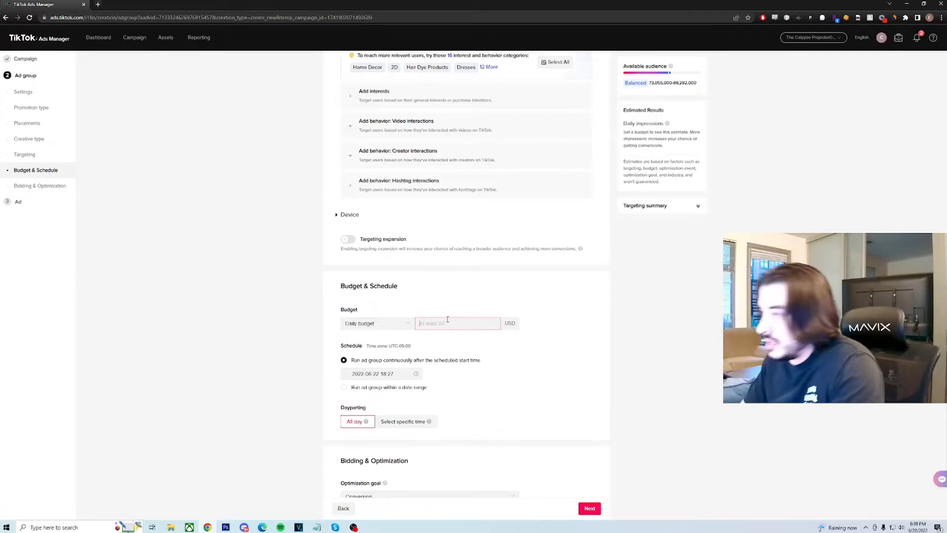
text(50.00)
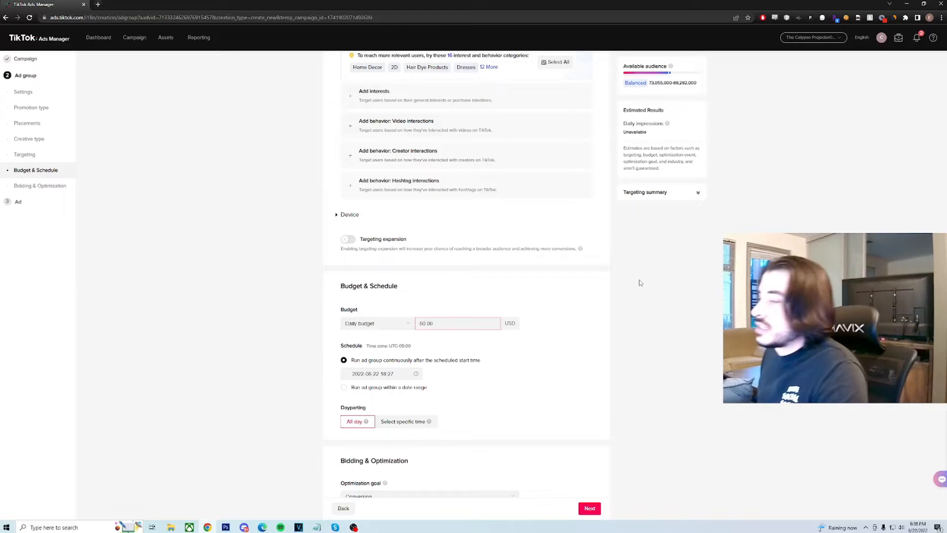
click(640, 283)
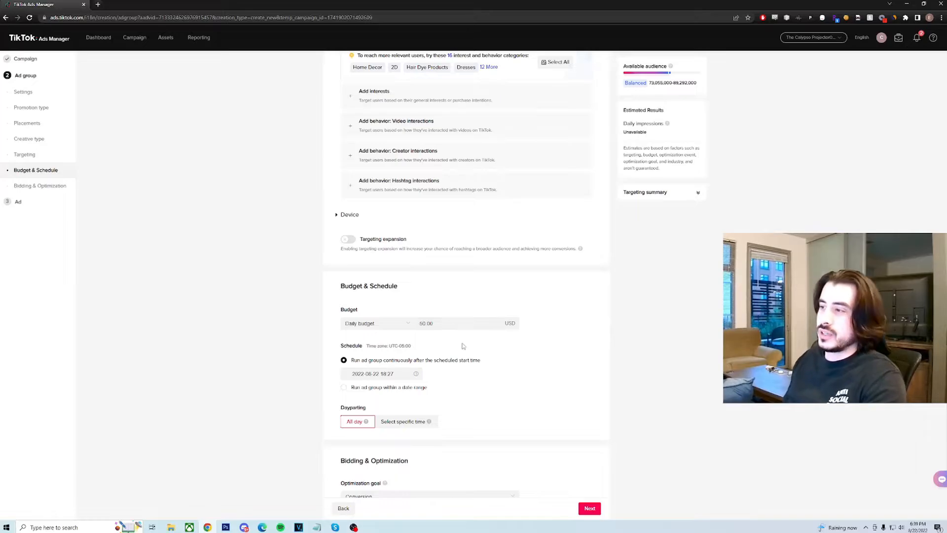
Step: Schedule the ad group to run continuously starting 2022-08-23 at 00:00
scroll(463, 346, down, 1)
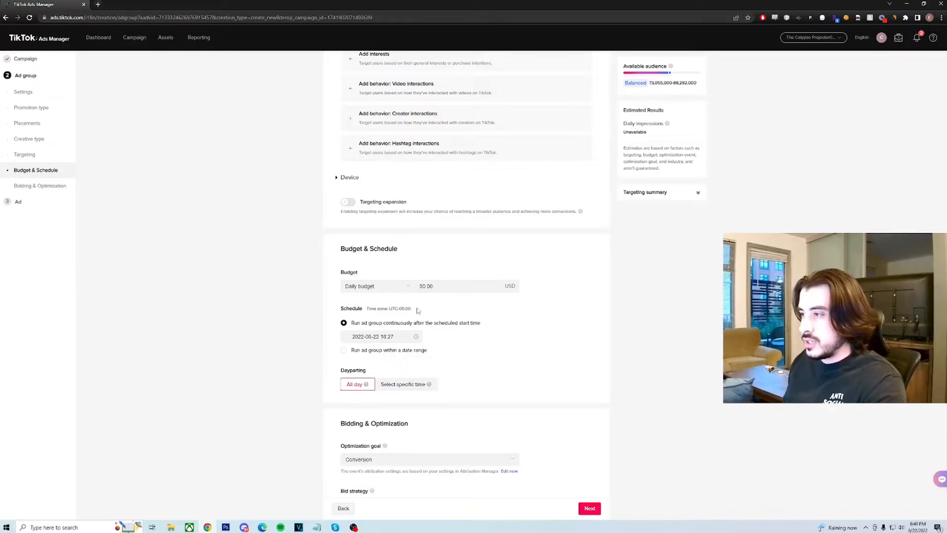
click(358, 340)
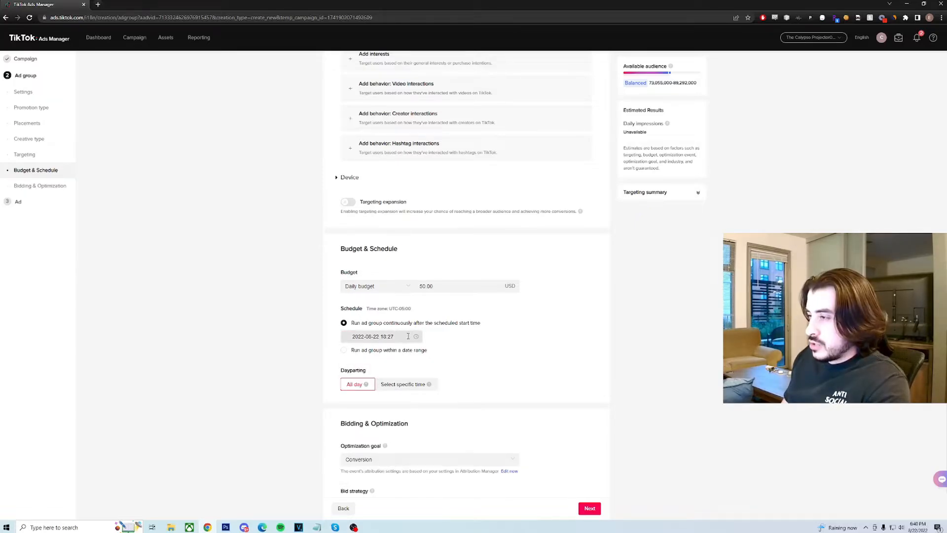
click(393, 337)
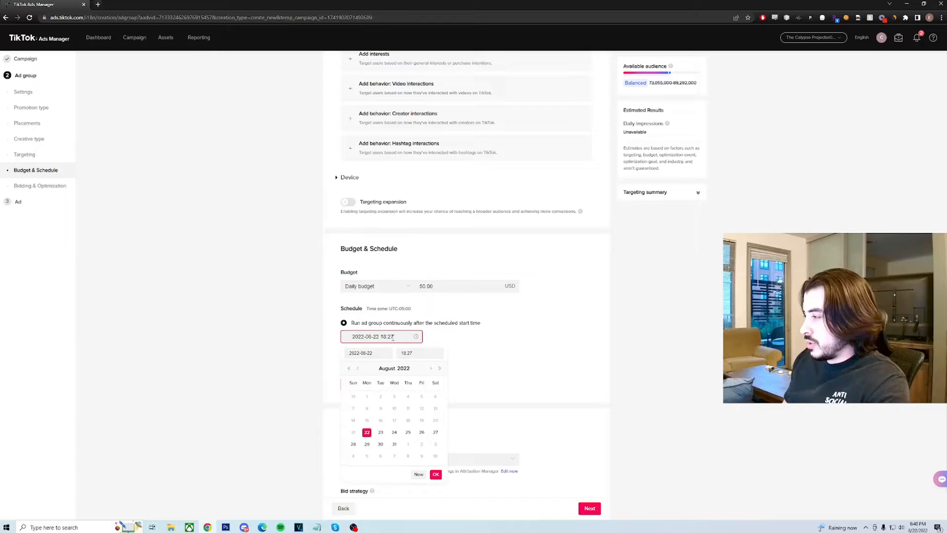
click(380, 433)
click(407, 353)
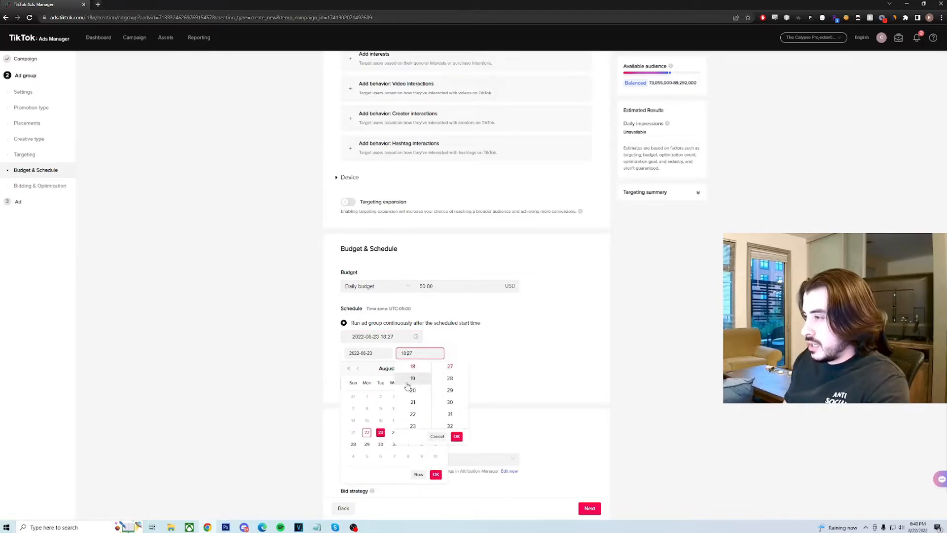
scroll(455, 378, up, 7)
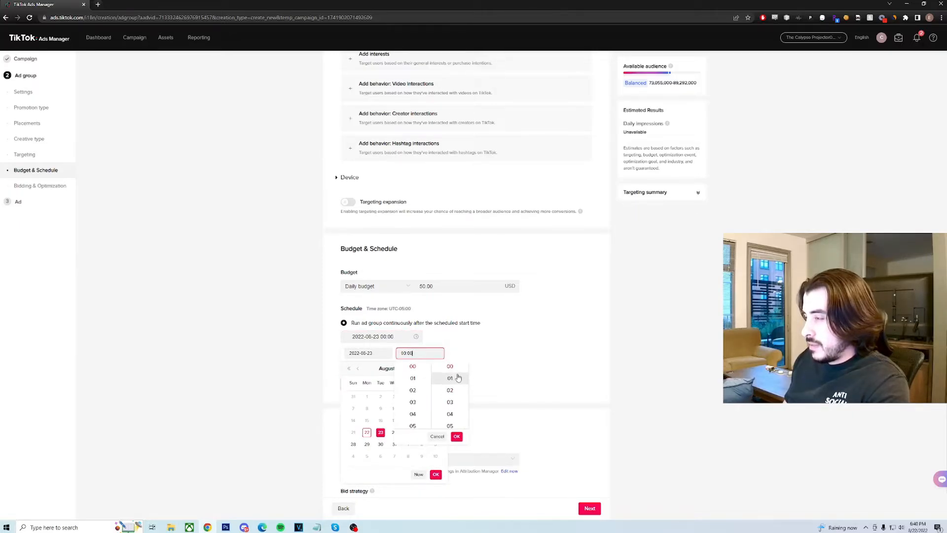
click(457, 438)
click(436, 474)
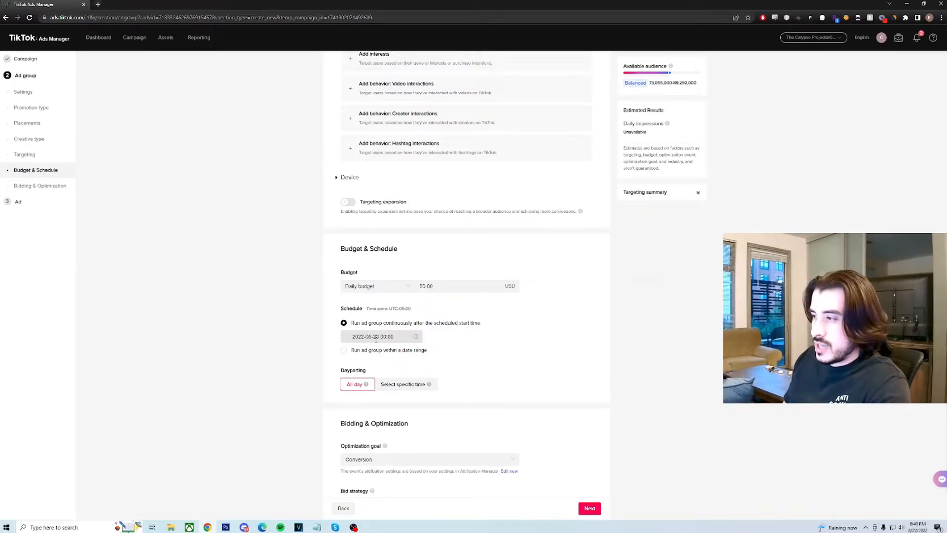
Step: Review the targeting, the available optimization goals and the pixel's optimization event, keeping Conversion as the goal
scroll(487, 355, up, 5)
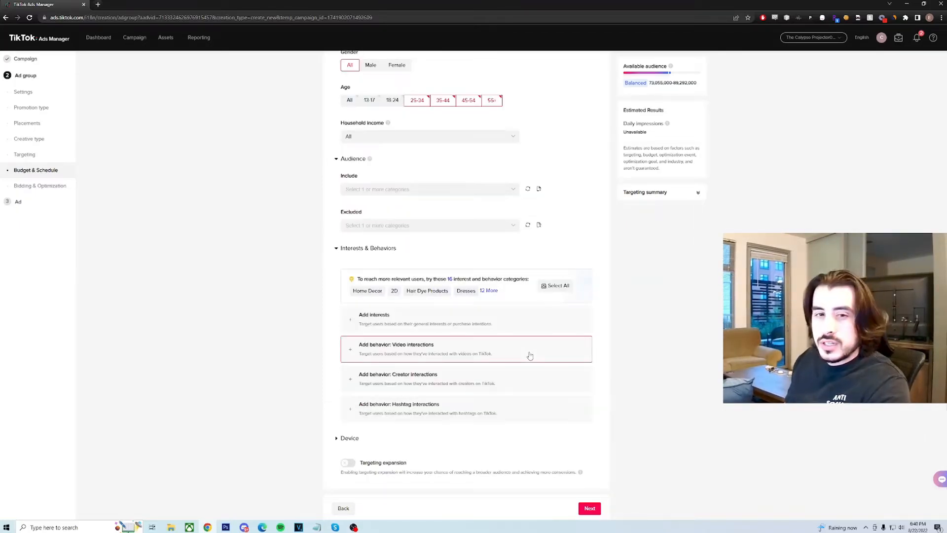
scroll(529, 355, down, 7)
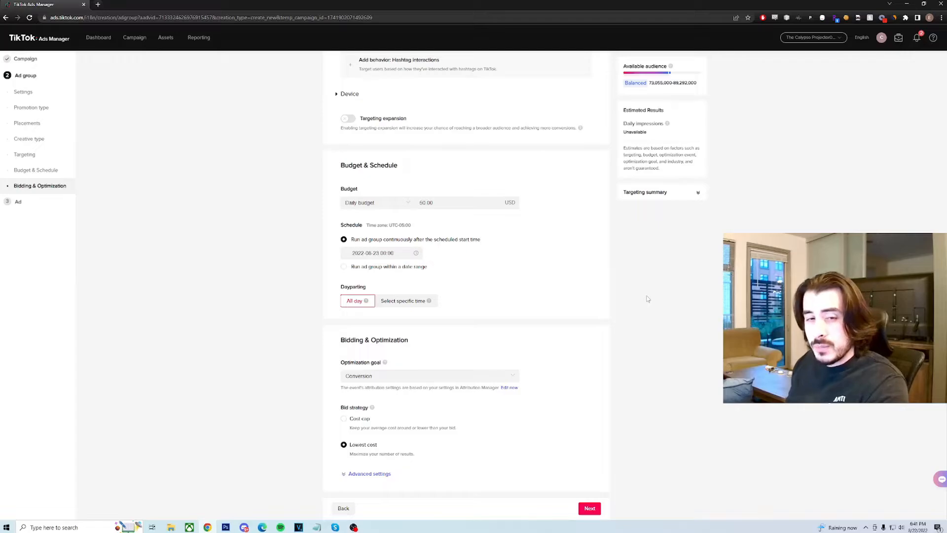
click(388, 376)
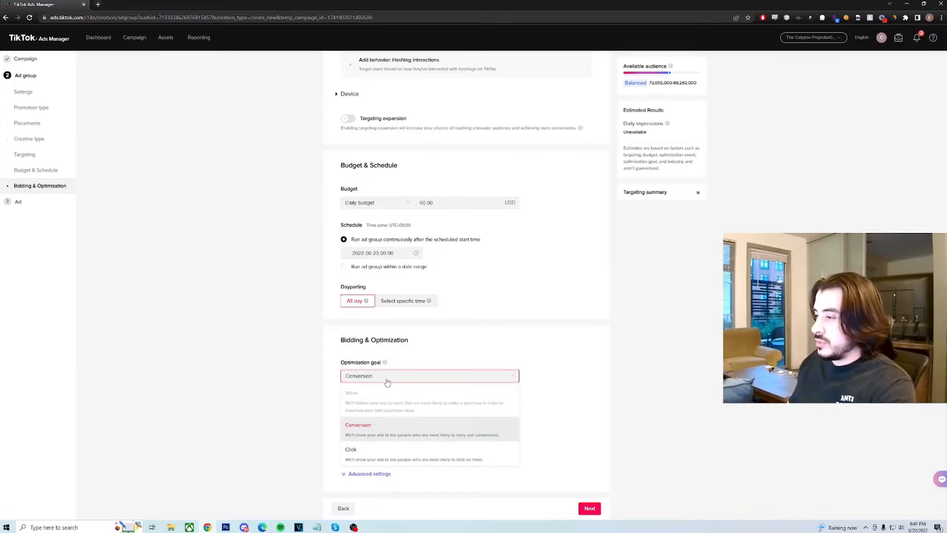
click(388, 382)
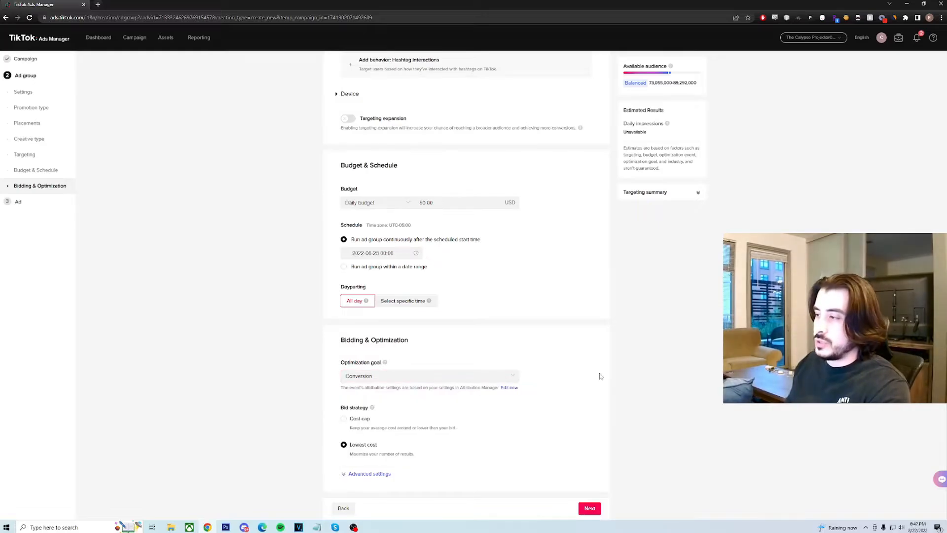
scroll(637, 378, up, 20)
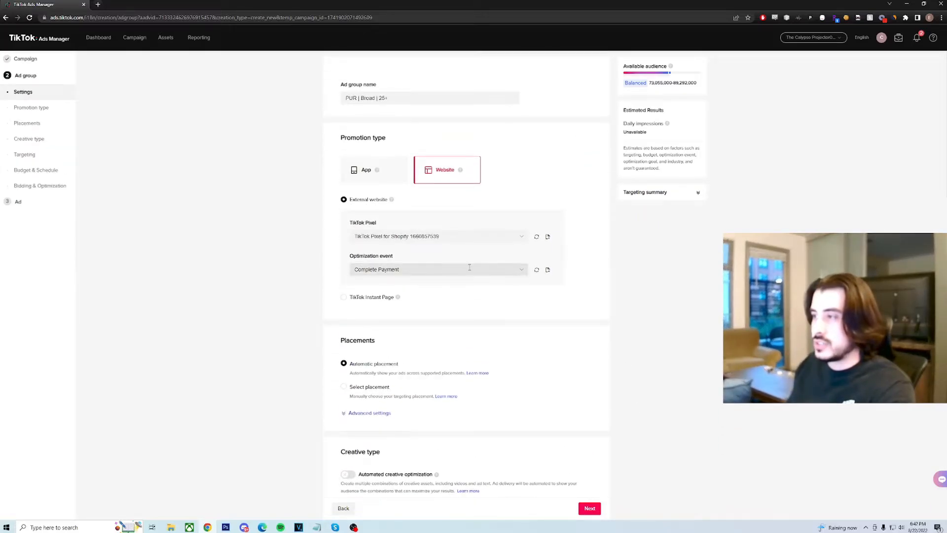
scroll(684, 351, down, 15)
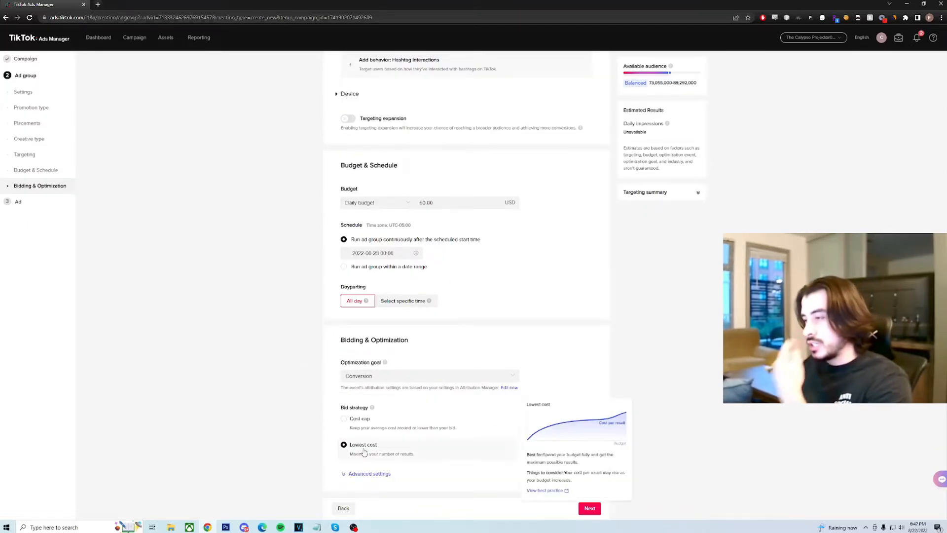
Step: Look over the advanced bidding settings and the bid strategy descriptions, leaving Lowest cost selected
click(371, 475)
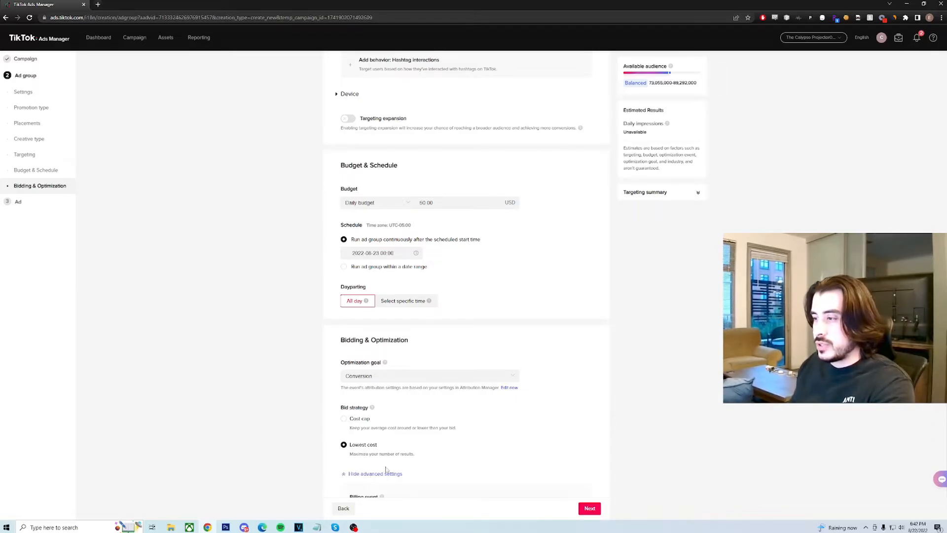
scroll(371, 476, down, 2)
click(353, 394)
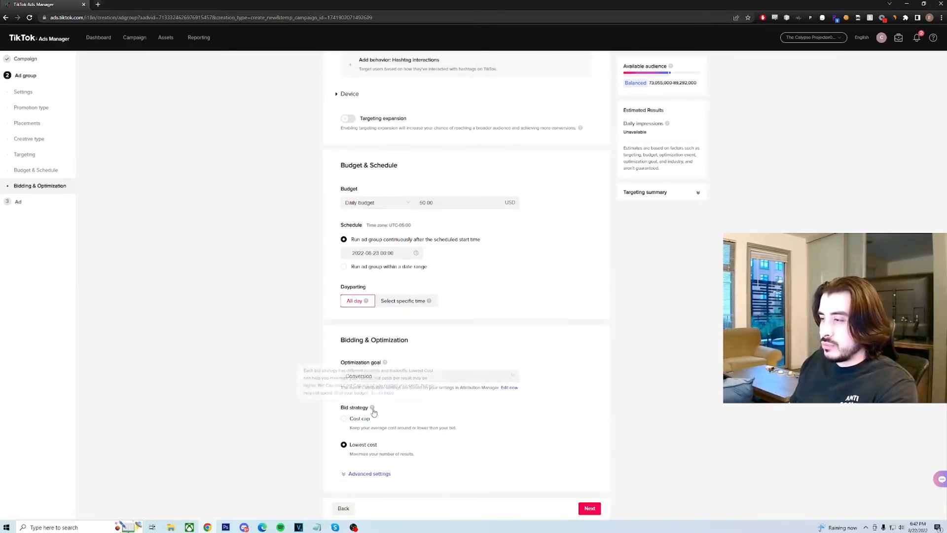
mouse_move(353, 423)
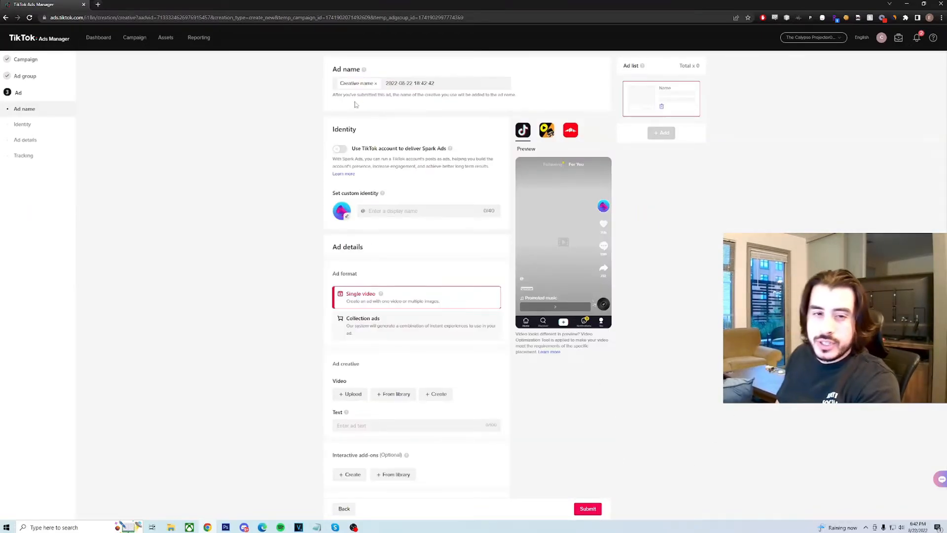
Step: Name the ad "Creative 1" and read about the option to deliver it as a Spark Ad
drag(434, 83, 385, 84)
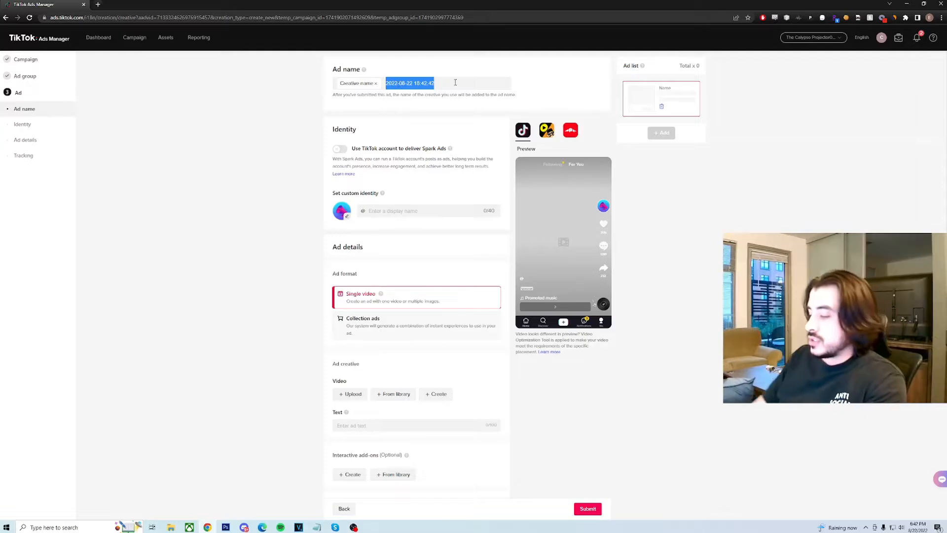
text(Creative 1)
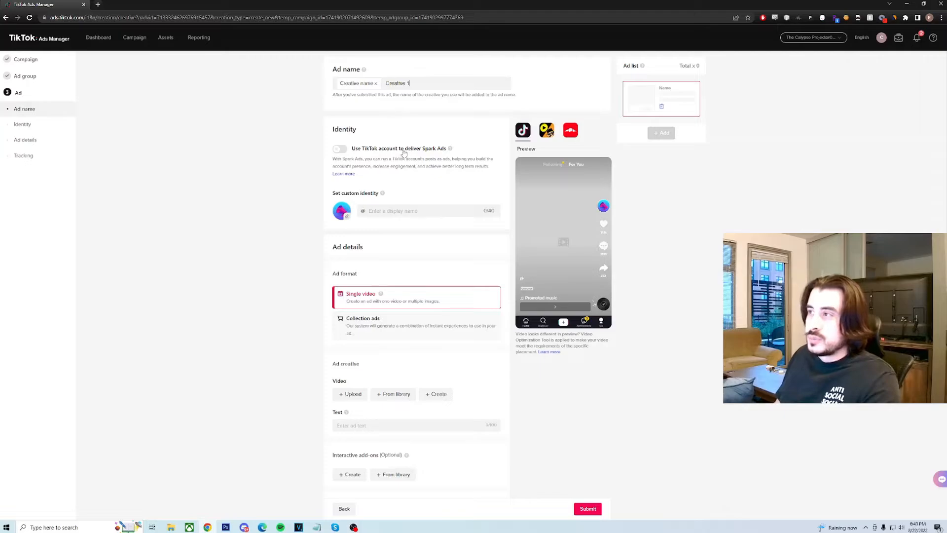
mouse_move(450, 153)
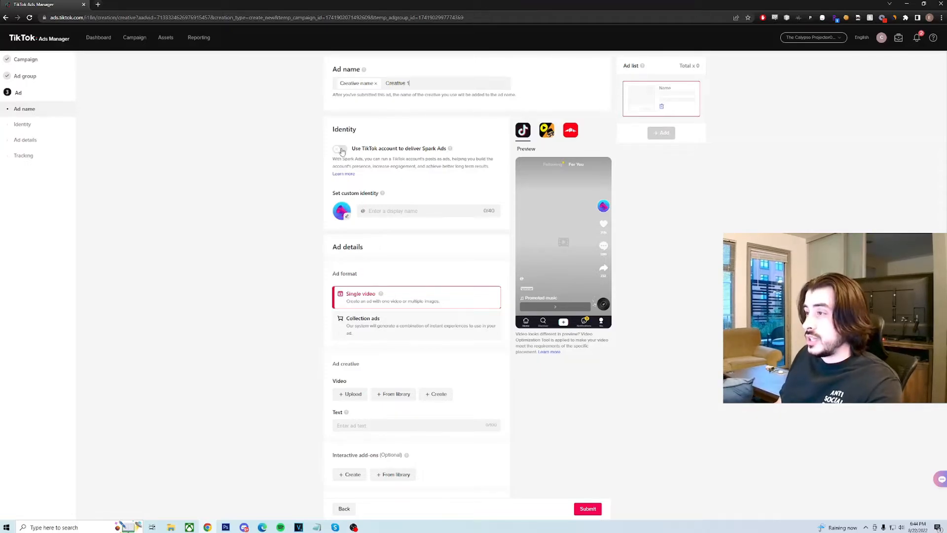
click(398, 210)
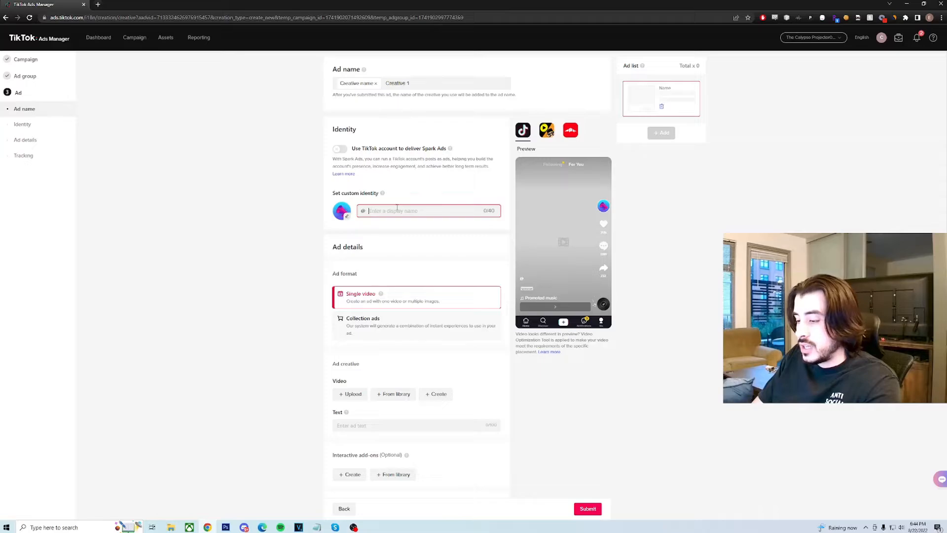
text(Erics Ad)
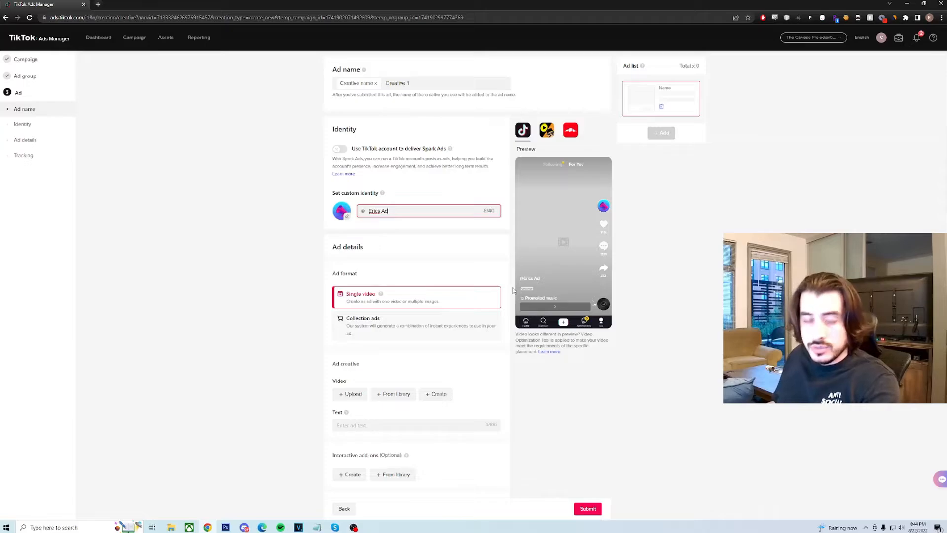
drag(410, 212, 368, 210)
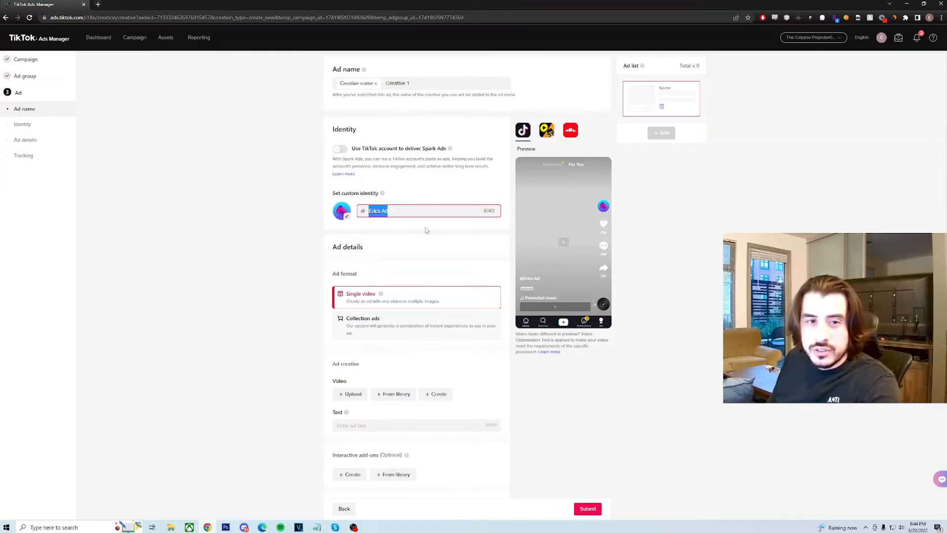
key(BackSpace)
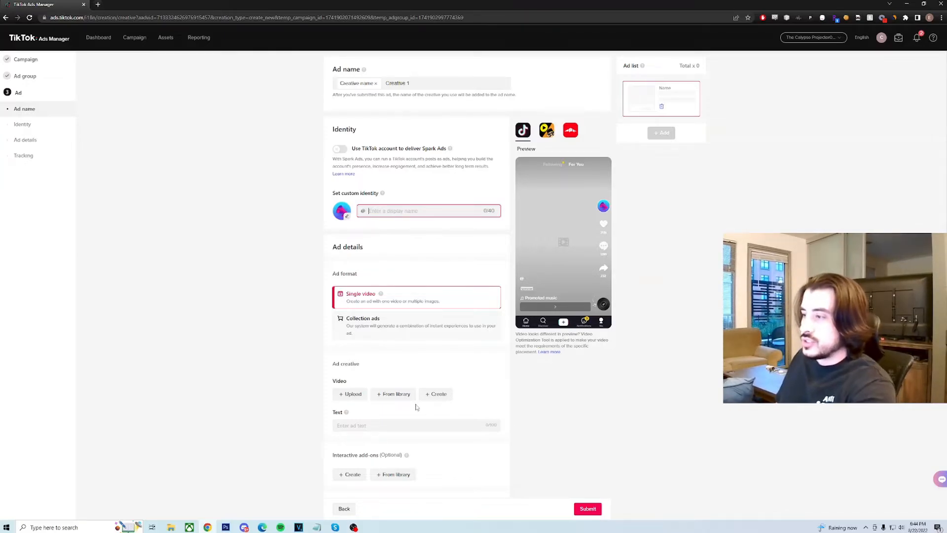
scroll(417, 429, down, 2)
click(428, 427)
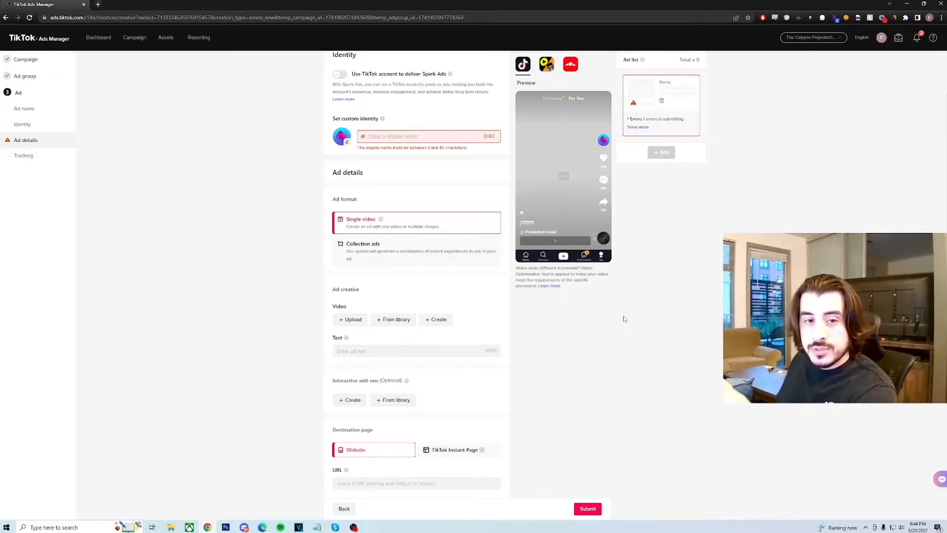
scroll(625, 319, up, 2)
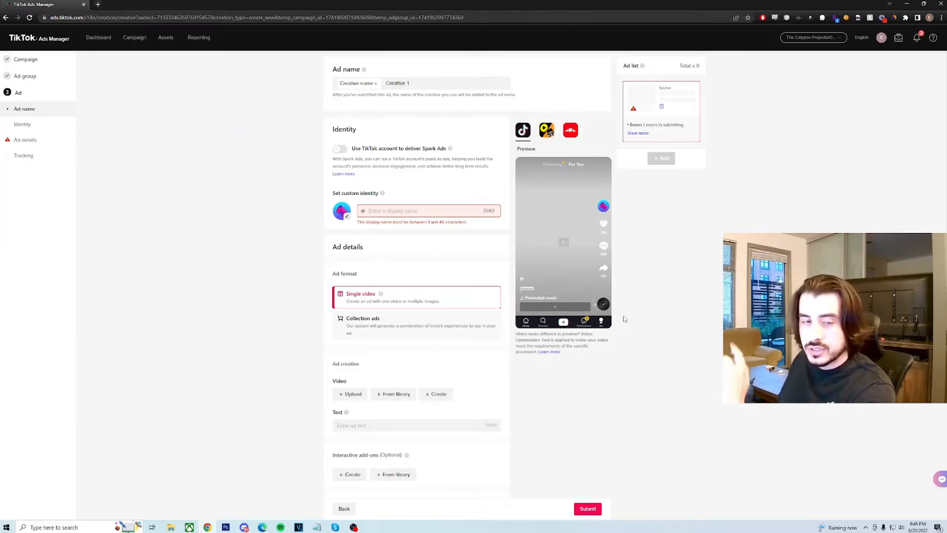
click(515, 379)
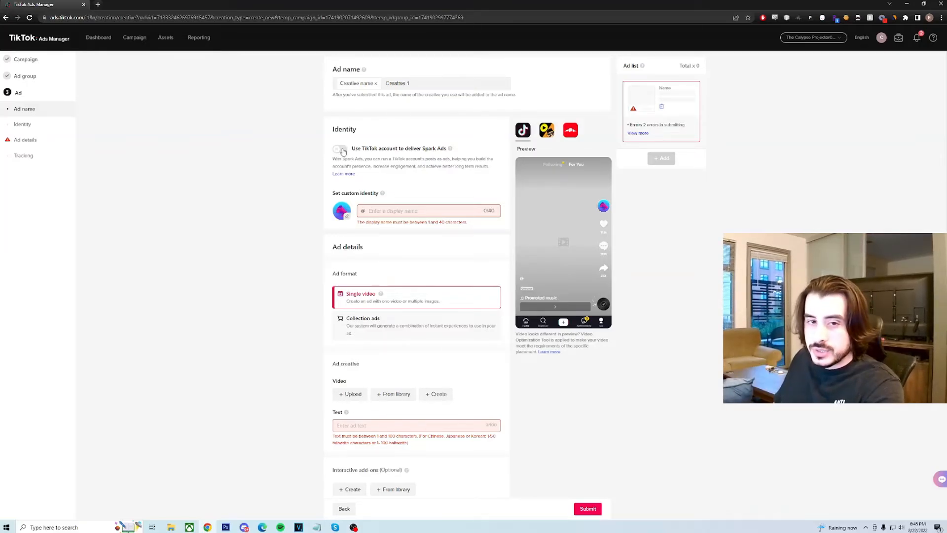
Step: Enable Spark Ads and add the owned account's "Can't lay in my bed", "Changing the game", "better than a tv" and "I don't care" posts as creatives
click(343, 150)
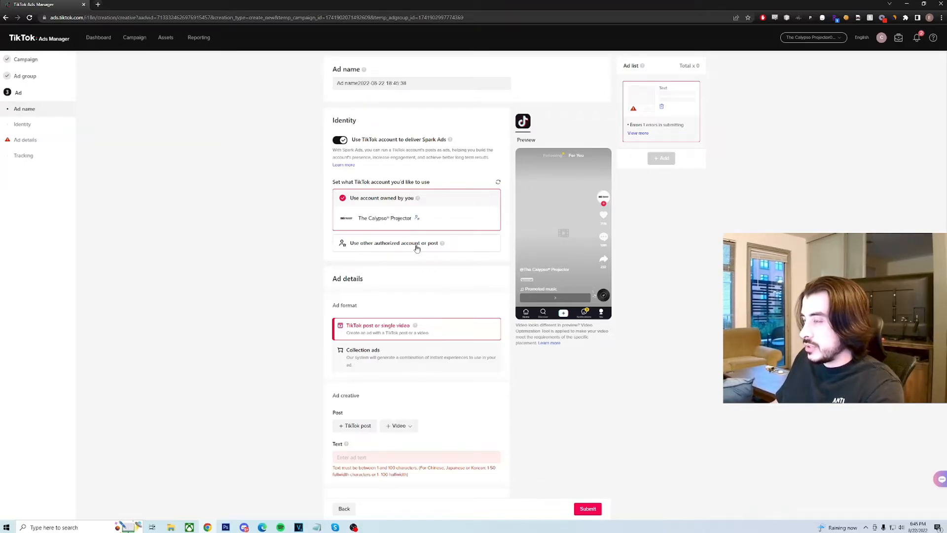
scroll(417, 248, down, 4)
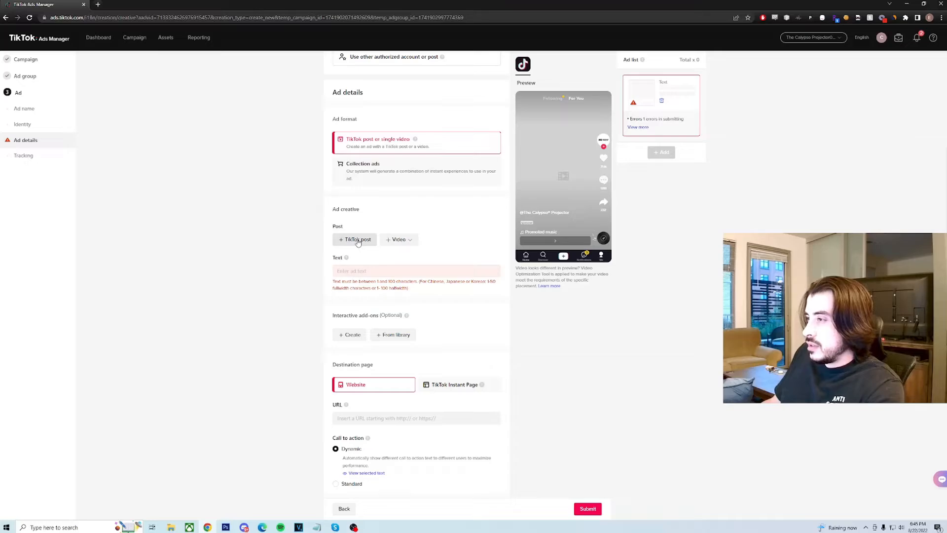
click(357, 240)
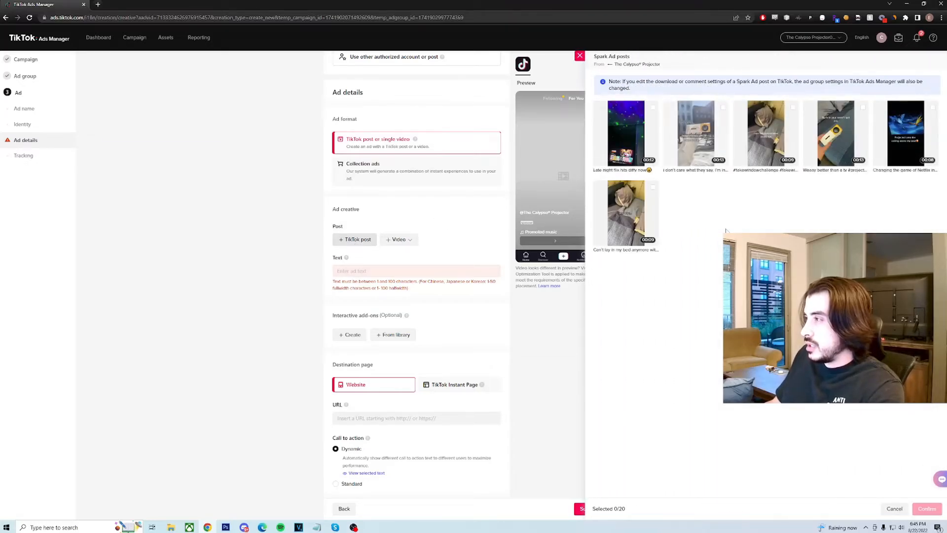
click(653, 188)
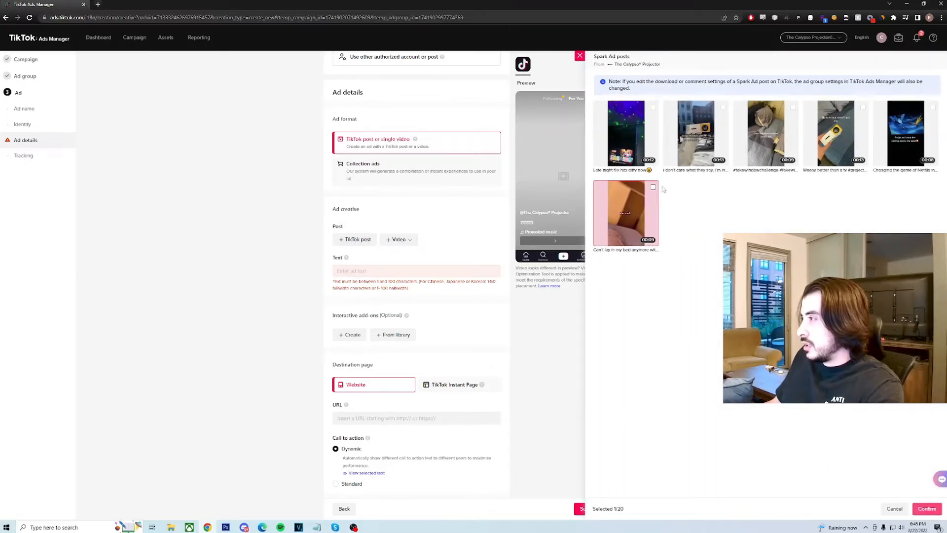
click(933, 108)
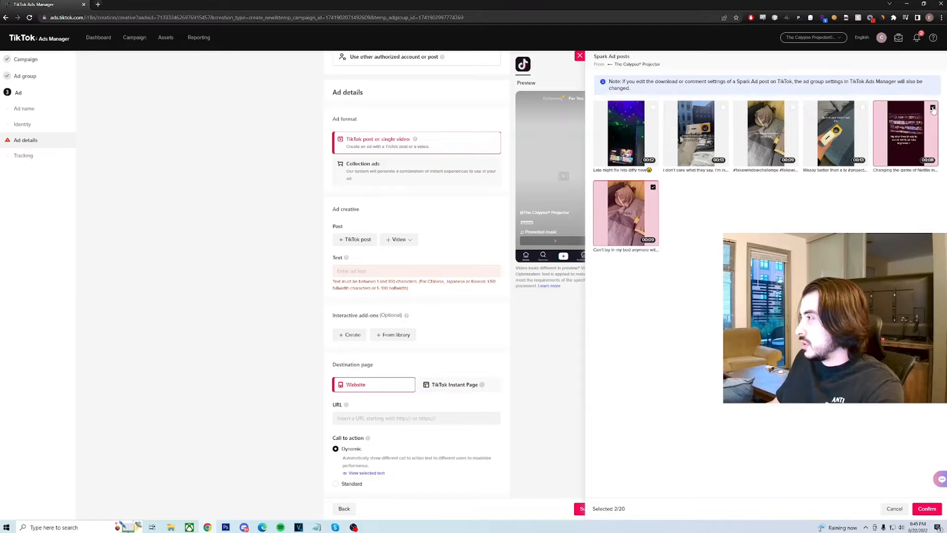
click(862, 108)
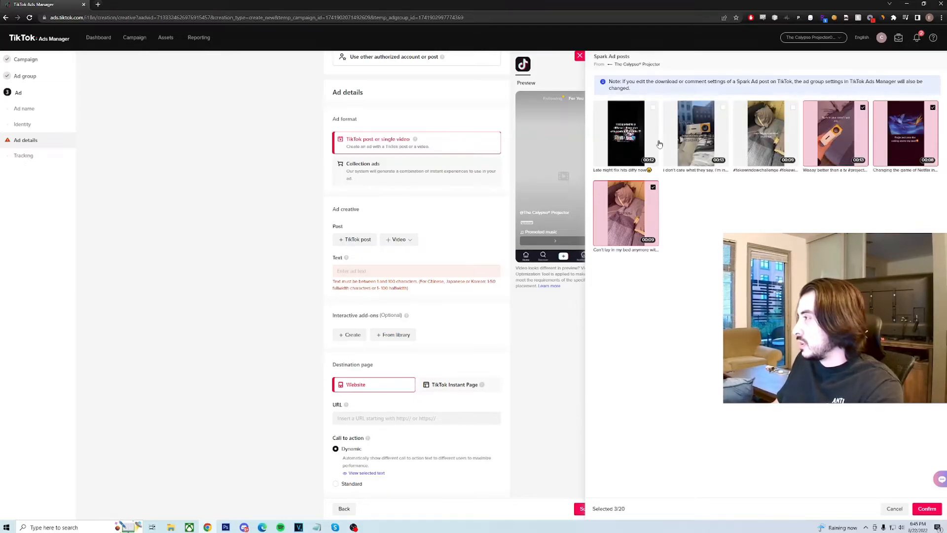
click(723, 108)
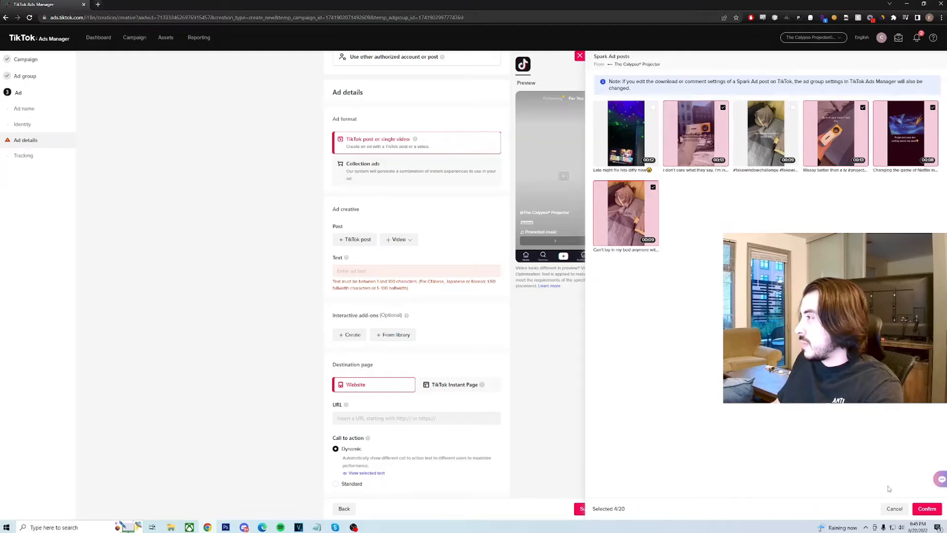
click(927, 509)
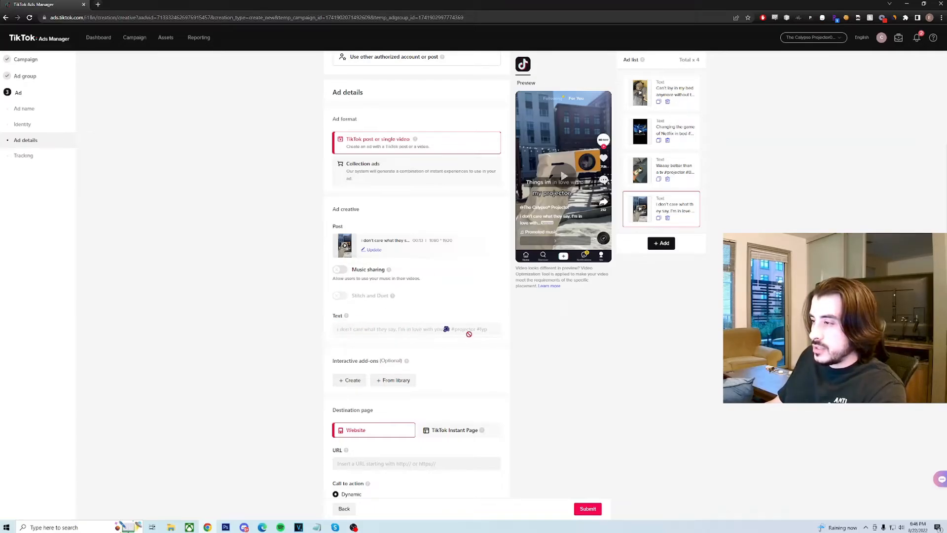
scroll(547, 339, down, 2)
click(393, 352)
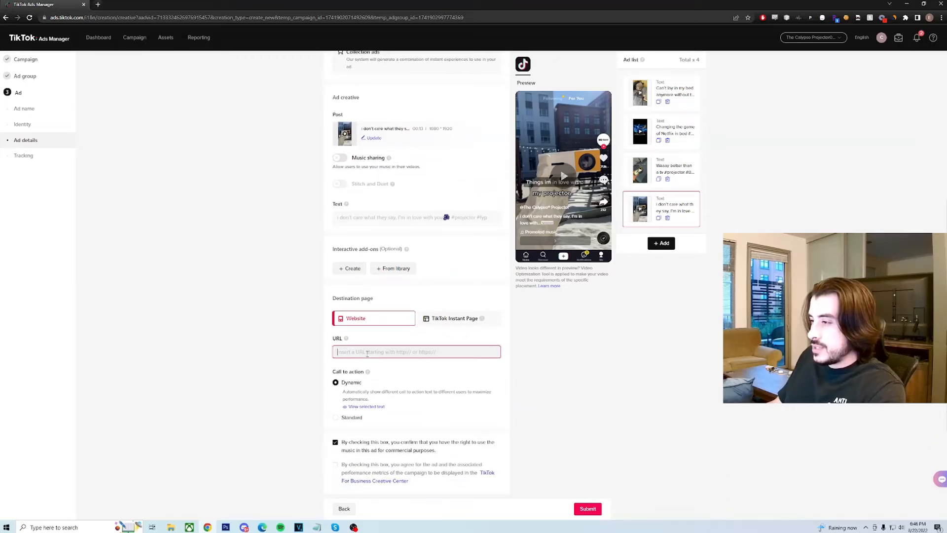
click(404, 371)
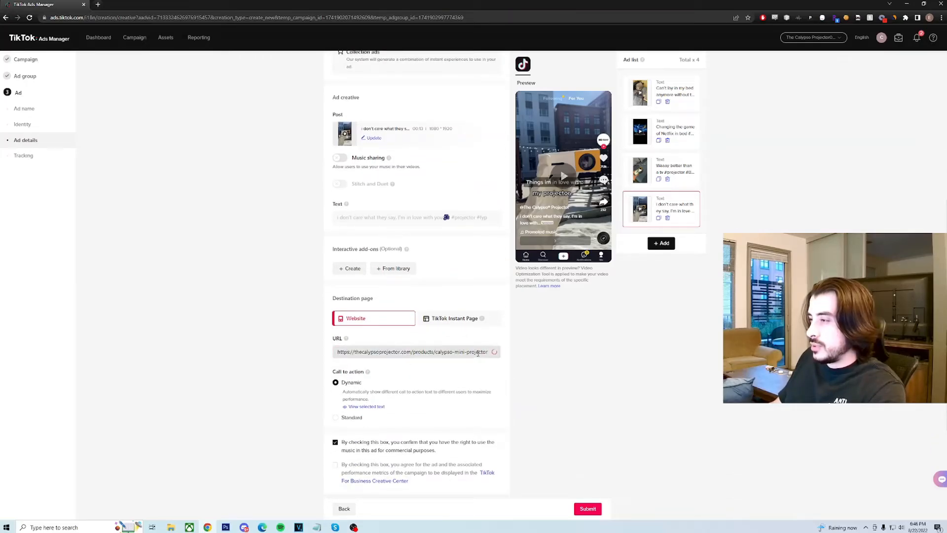
Step: Check the "I don't care what they say" ad's product page URL and set its call to action to Standard with Shop now
scroll(531, 356, down, 1)
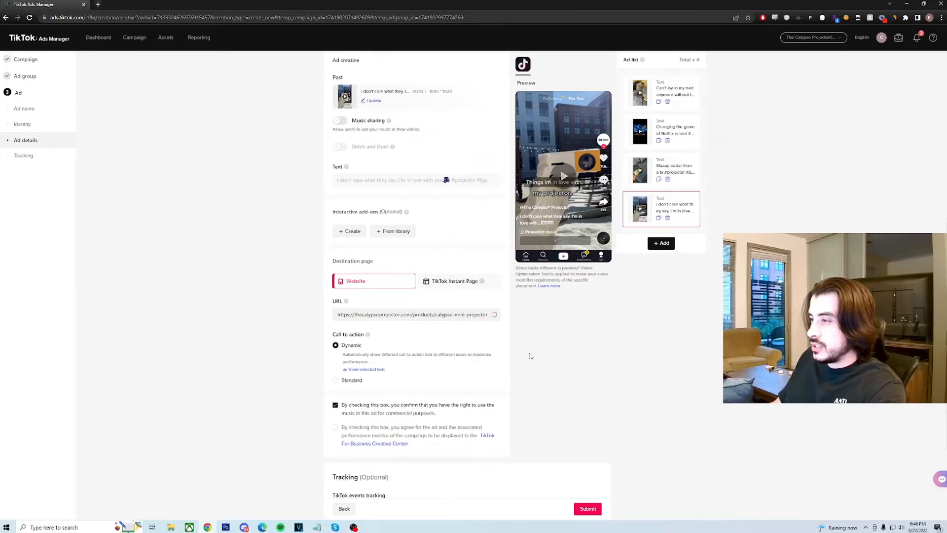
drag(411, 313, 329, 319)
click(401, 315)
drag(412, 314, 493, 316)
click(573, 324)
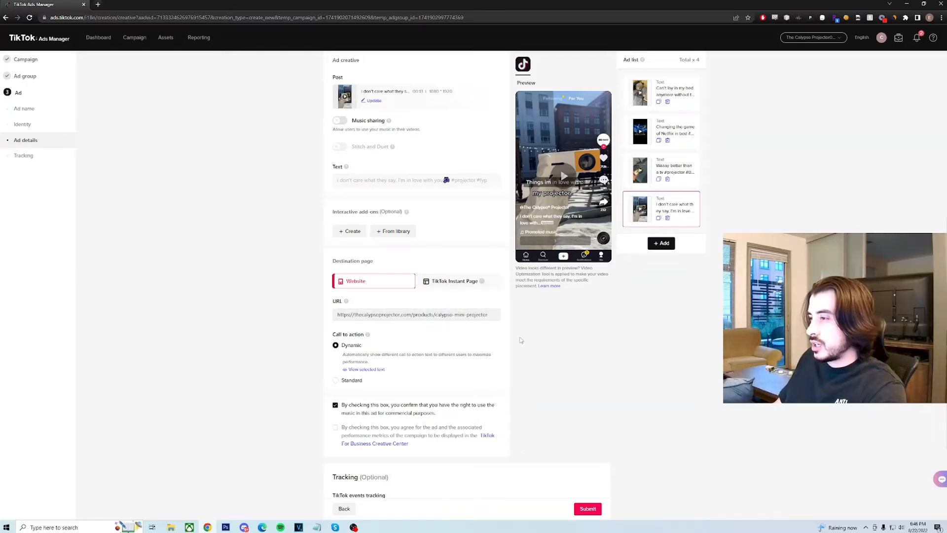
scroll(343, 305, down, 1)
click(348, 344)
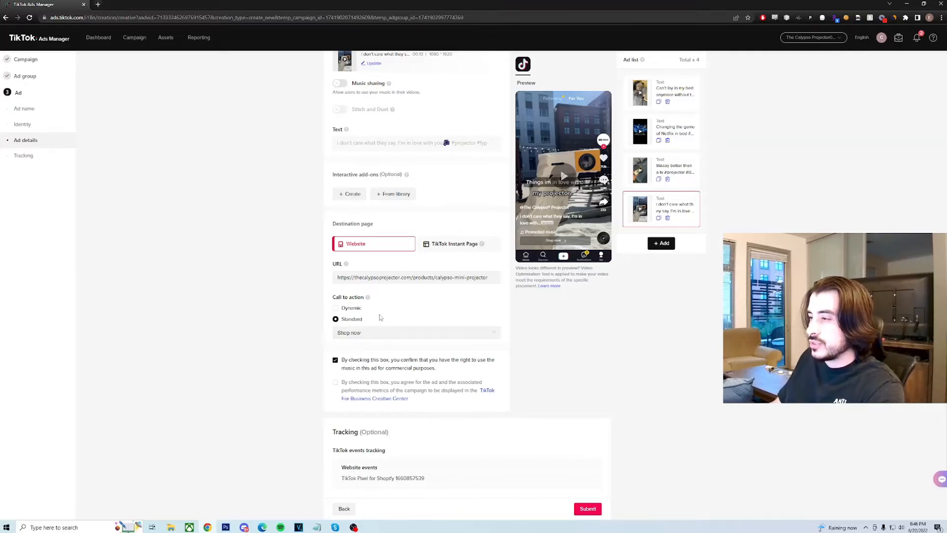
Step: Check which TikTok pixel is assigned to website events in the ad's tracking settings
scroll(391, 316, down, 2)
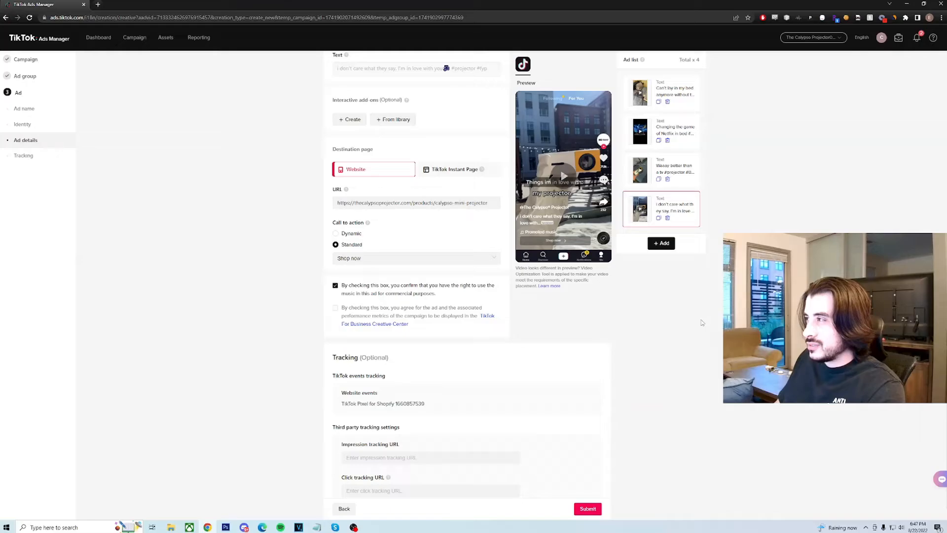
scroll(690, 330, down, 1)
drag(336, 355, 370, 383)
click(404, 383)
click(428, 382)
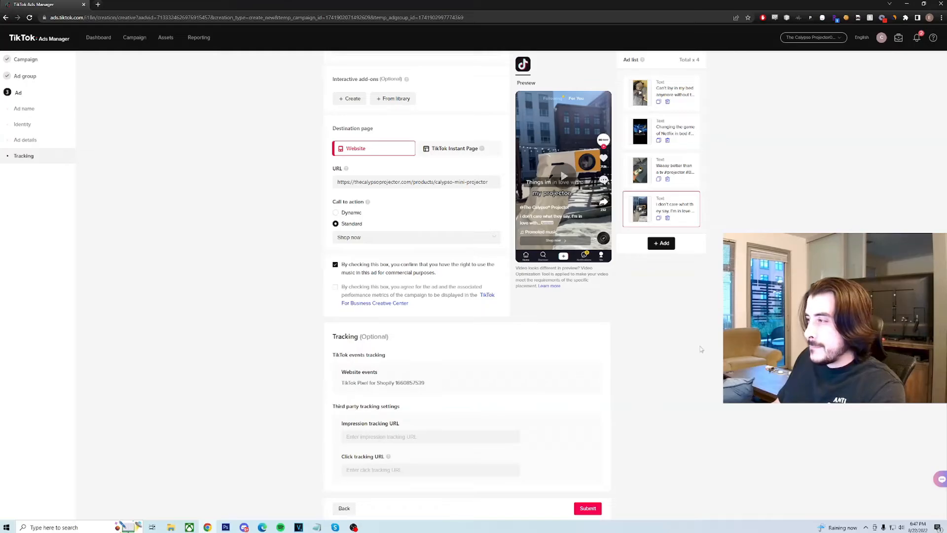
Step: Name the "Can't lay in my bed" ad "Creative 1" and the "Changing the game" ad "Creative 2"
scroll(722, 343, up, 10)
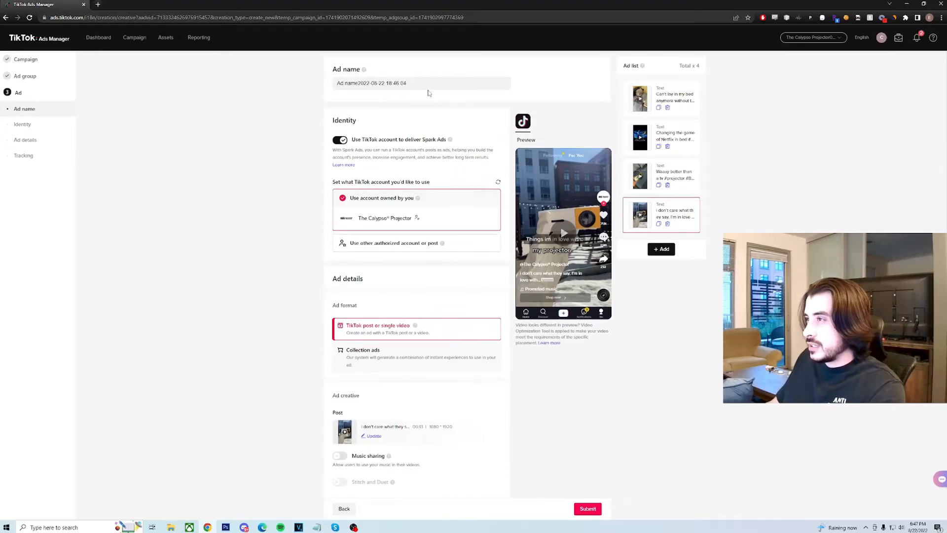
drag(427, 84, 293, 81)
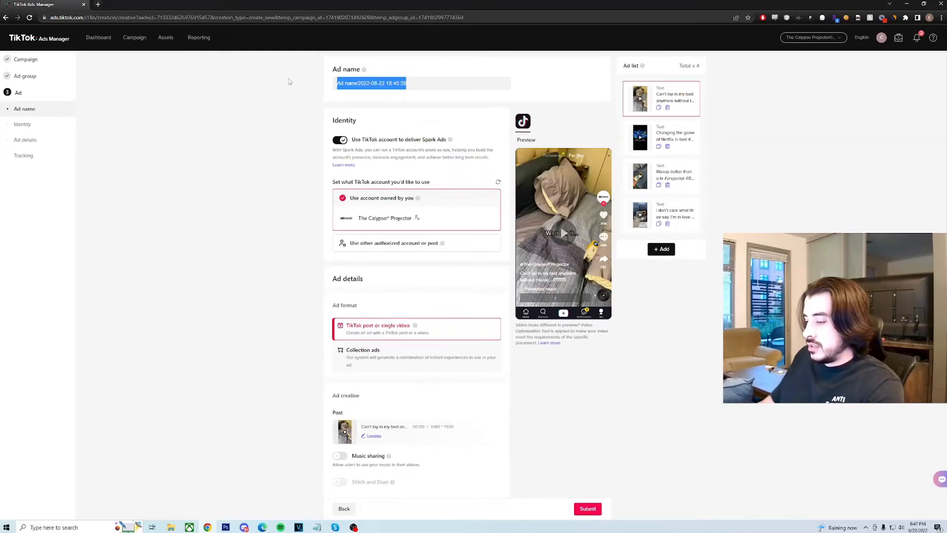
text(Creative 1)
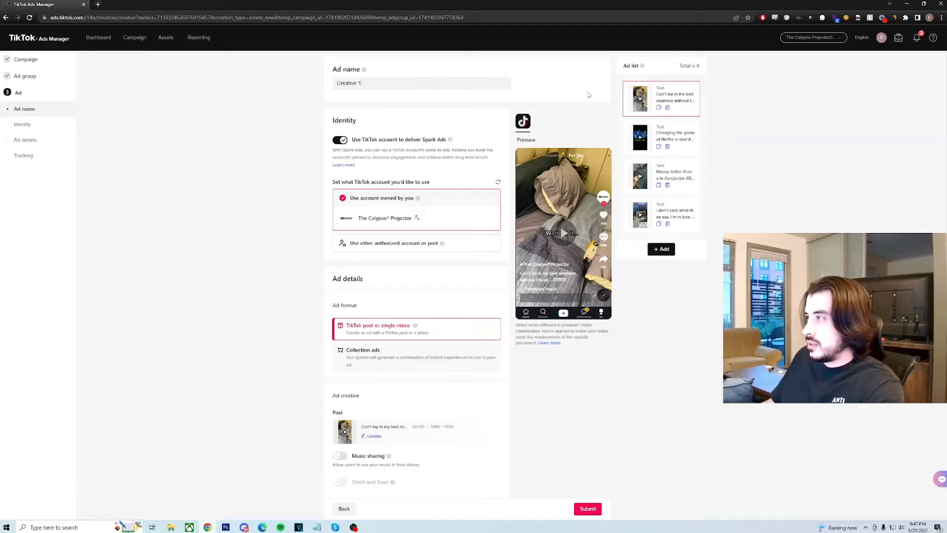
click(691, 137)
drag(427, 84, 257, 89)
text(Creat)
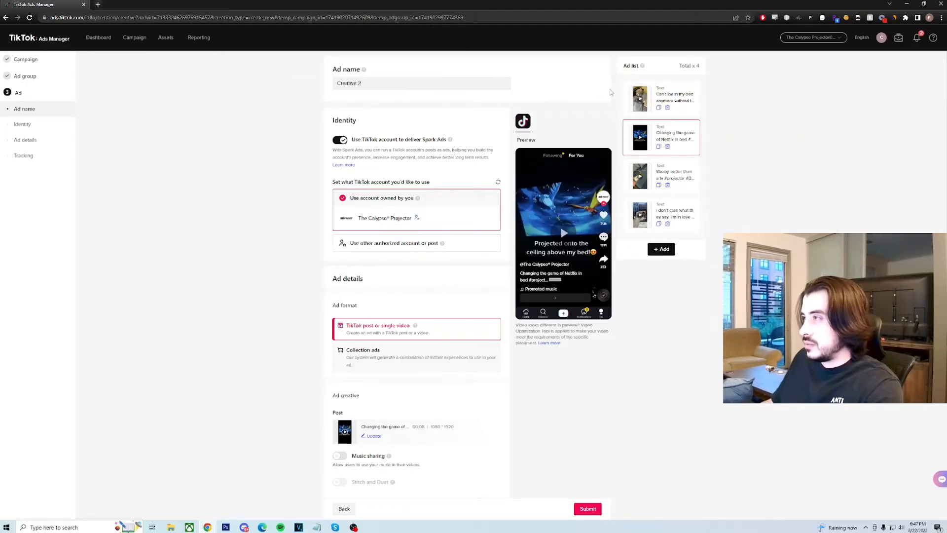
Step: Name the "better than a tv" ad "Creative 3" and the "I don't care what they say" ad "Creative 4"
click(674, 180)
drag(427, 84, 281, 82)
text(Creat)
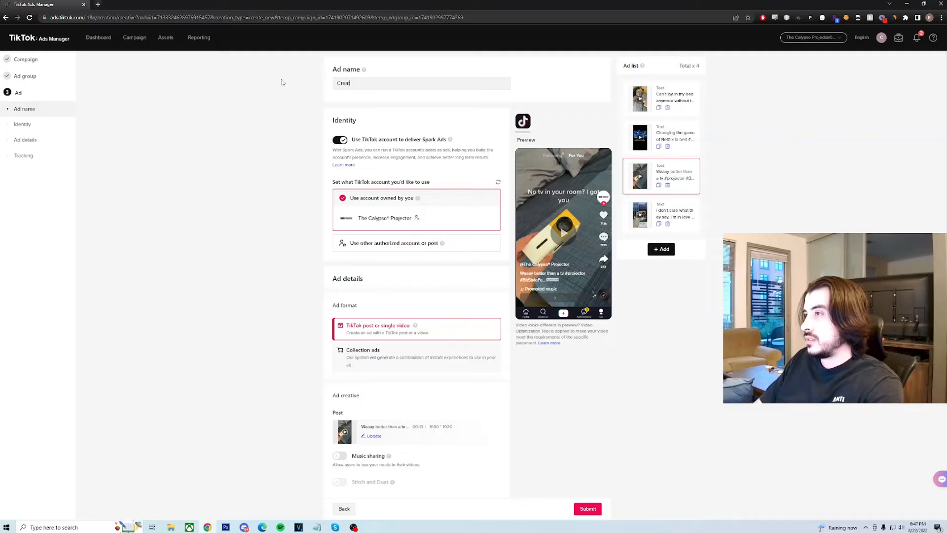
text(ive 3)
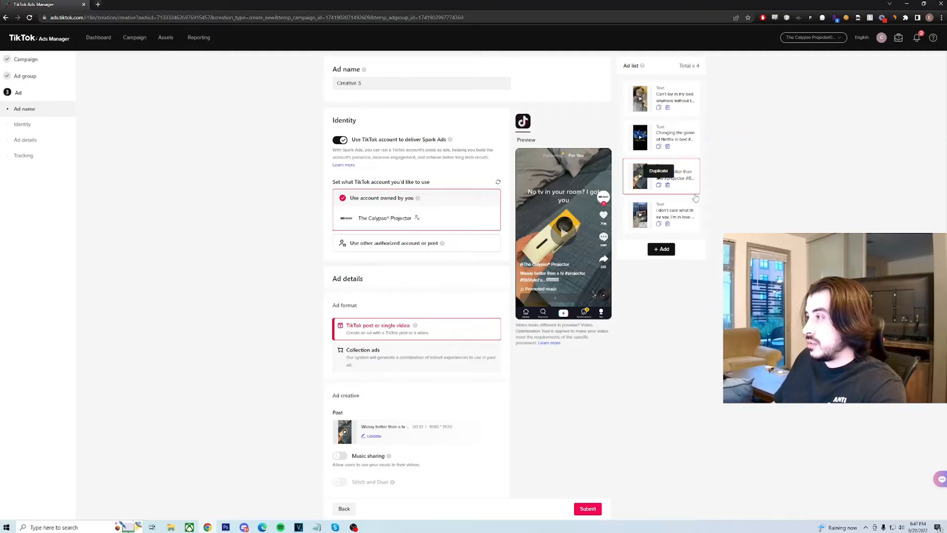
click(675, 215)
drag(428, 83, 224, 78)
text(C)
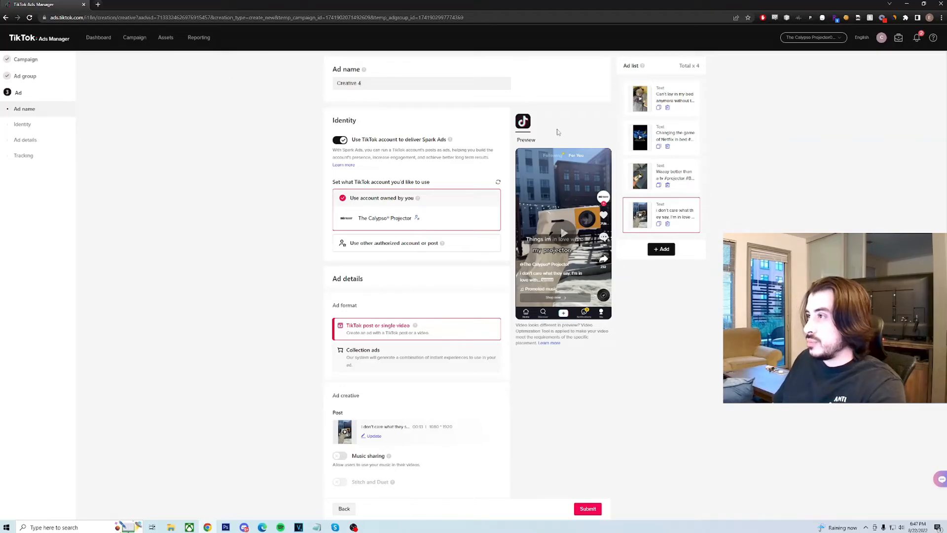
click(675, 175)
scroll(549, 273, down, 7)
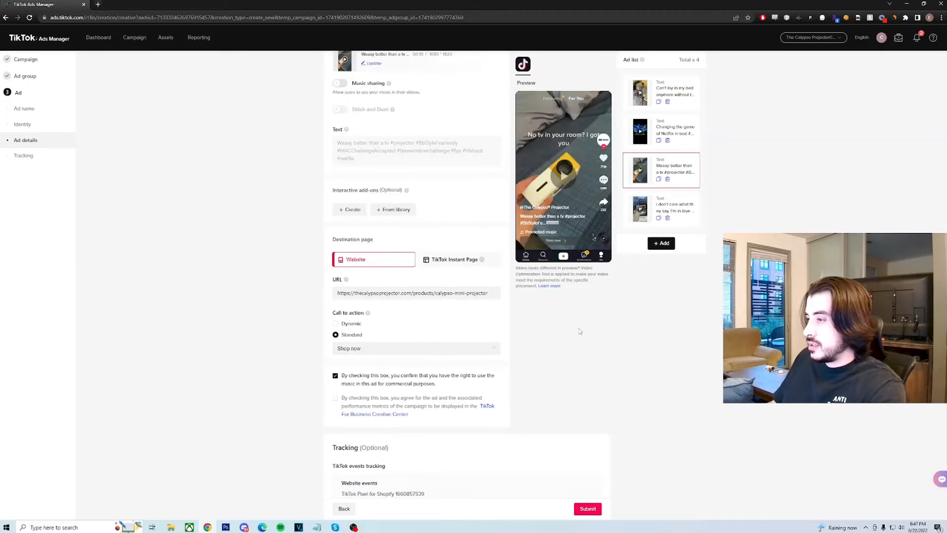
scroll(579, 330, down, 1)
scroll(581, 333, up, 6)
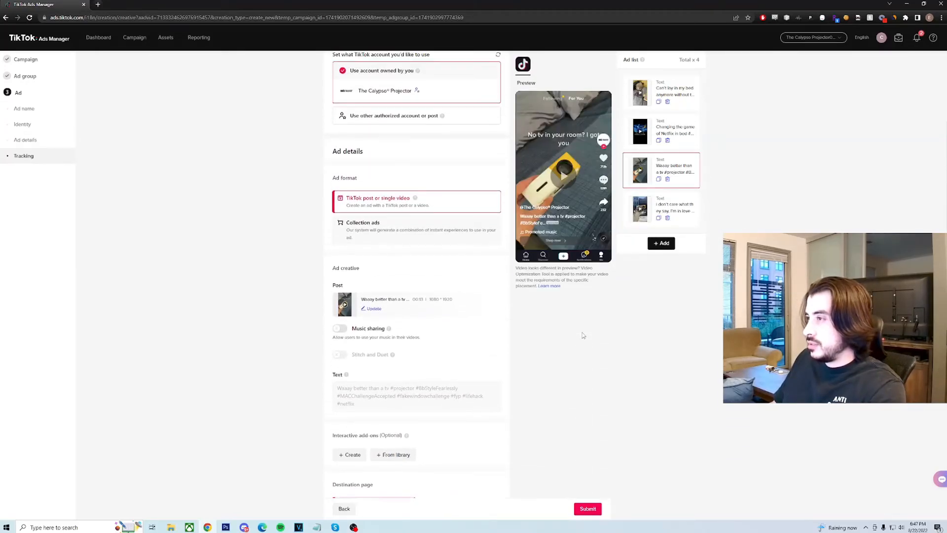
scroll(579, 336, up, 2)
scroll(587, 330, up, 2)
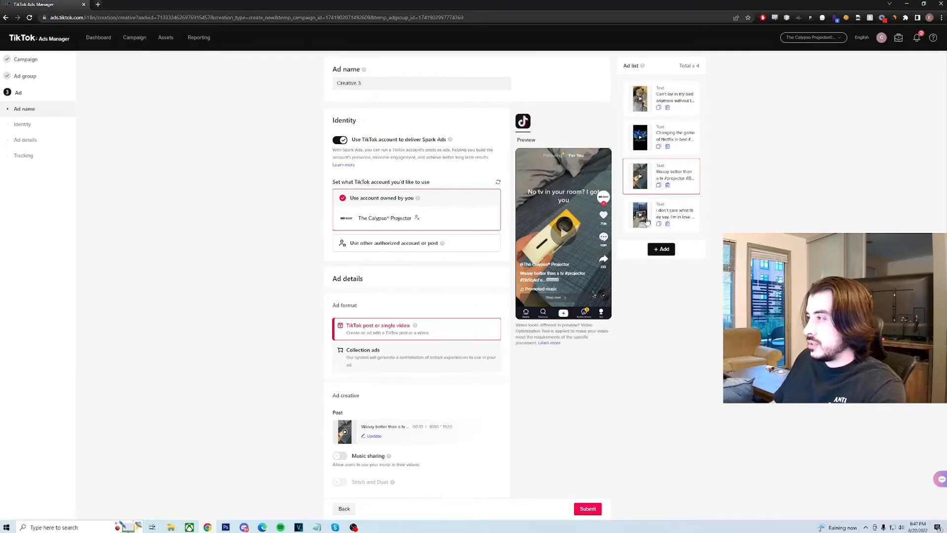
Step: Give Creative 2 and Creative 1 the calypso-mini-projector product page URL and the Standard call to action Shop now, and submit the ads
click(691, 135)
scroll(465, 383, down, 6)
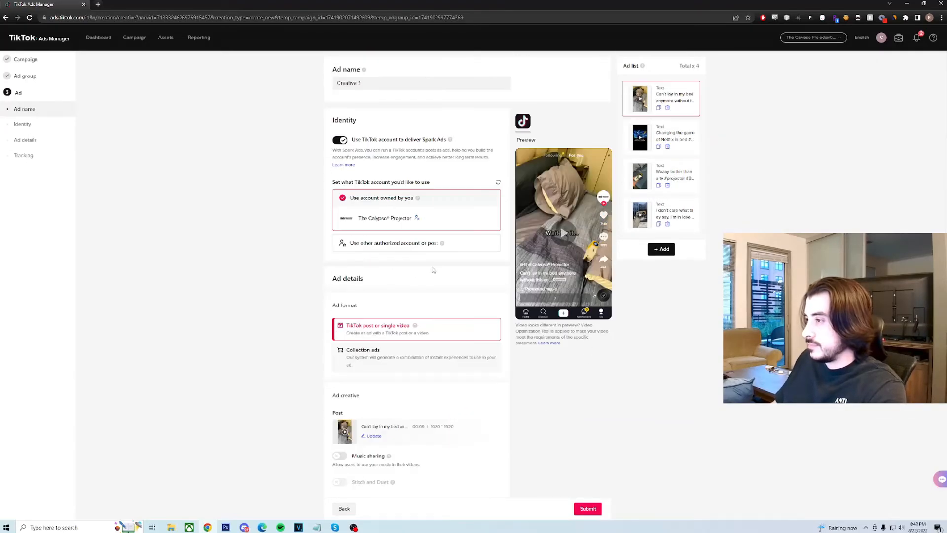
scroll(419, 315, down, 6)
click(397, 334)
click(390, 348)
click(354, 395)
scroll(600, 327, down, 3)
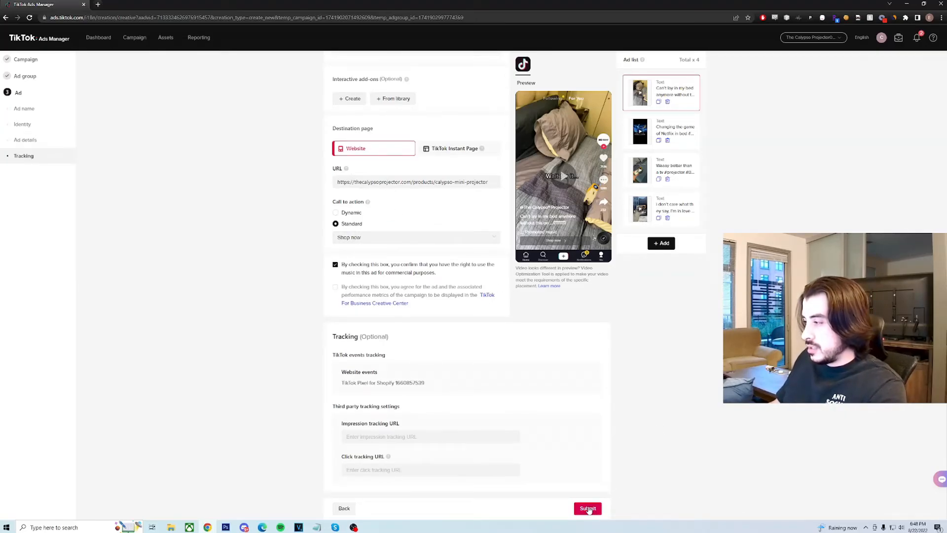
click(588, 508)
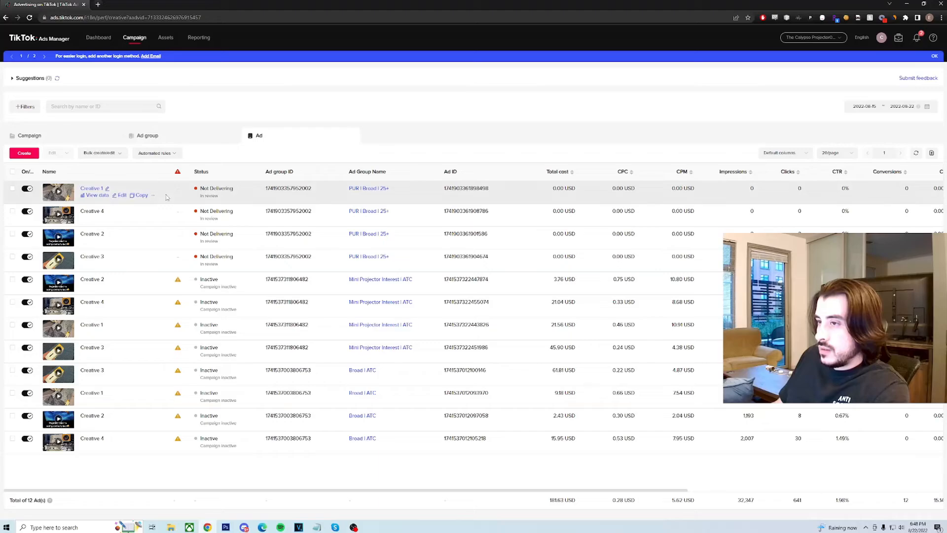
Step: Open Campaign Test 2 and its PUR | Broad | 25+ ad group to view the delivery status of its ads
click(174, 139)
click(83, 139)
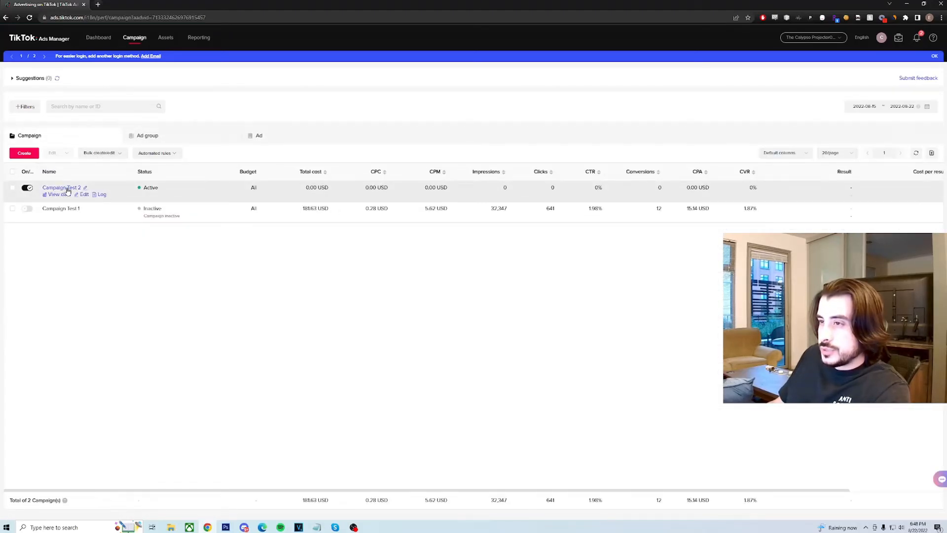
click(68, 189)
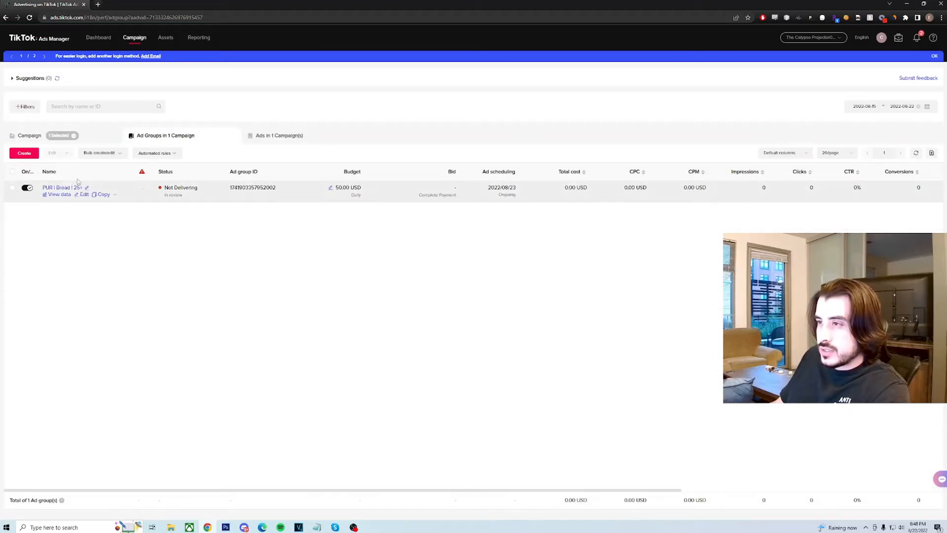
click(63, 188)
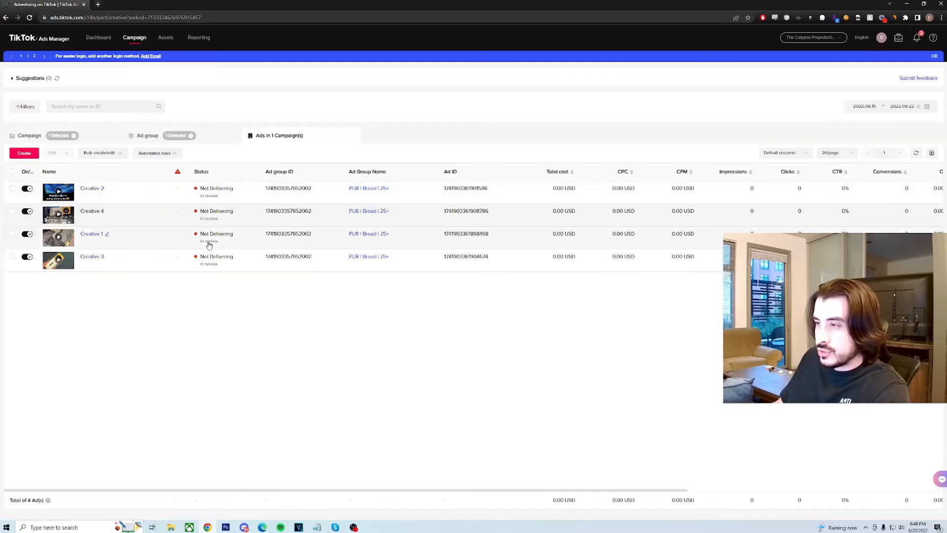
Step: Duplicate the PUR | Broad | 25+ ad group as one copy into the existing Campaign Test 2
click(143, 138)
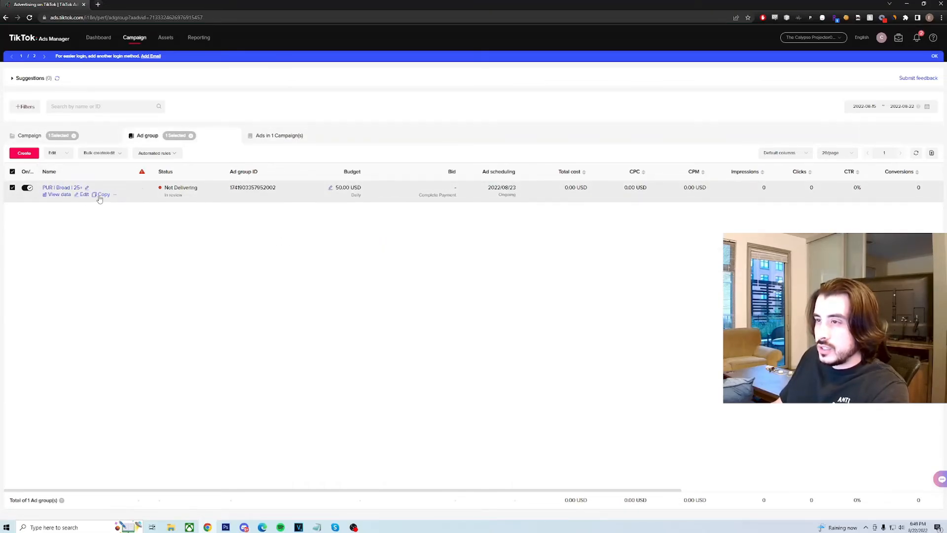
click(101, 195)
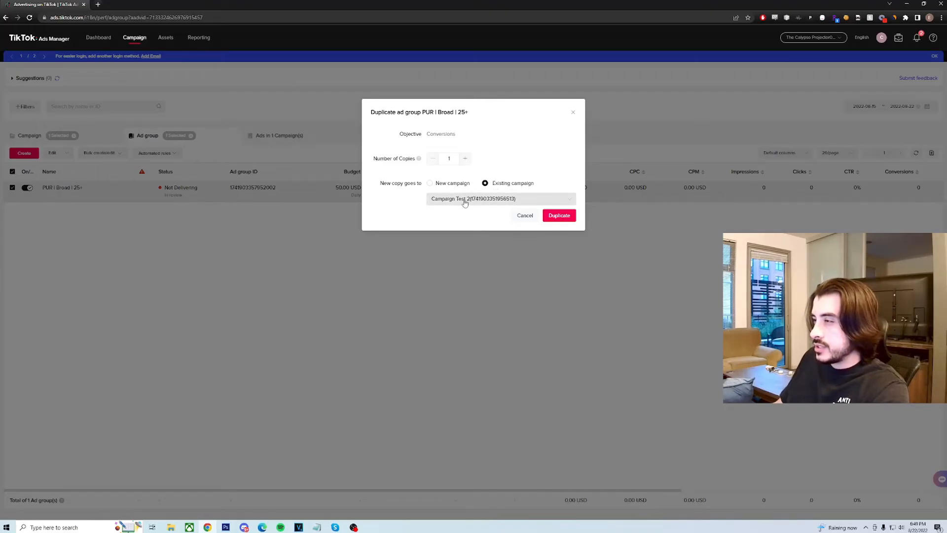
click(558, 215)
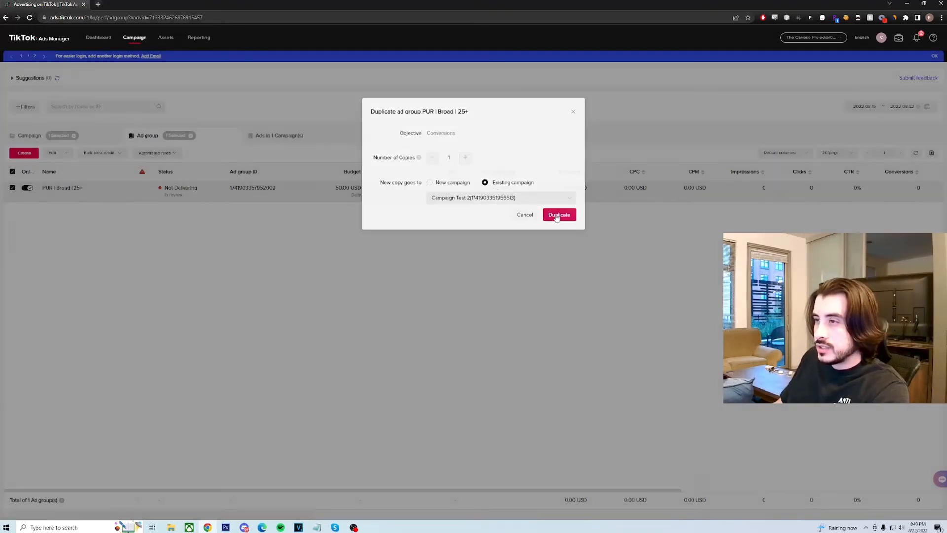
Step: Rename the duplicated ad group "PUR | Mini Projector Interest | 25+"
key(BackSpace)
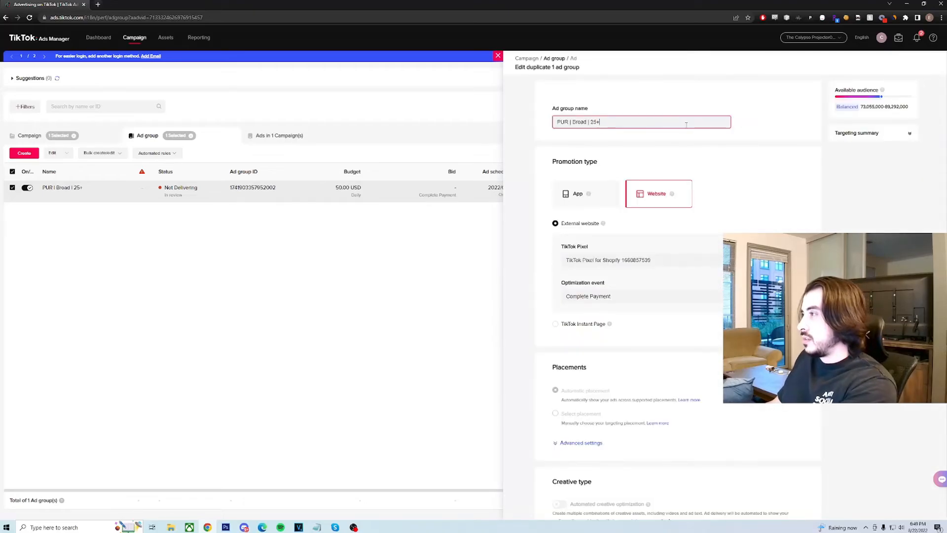
double_click(580, 122)
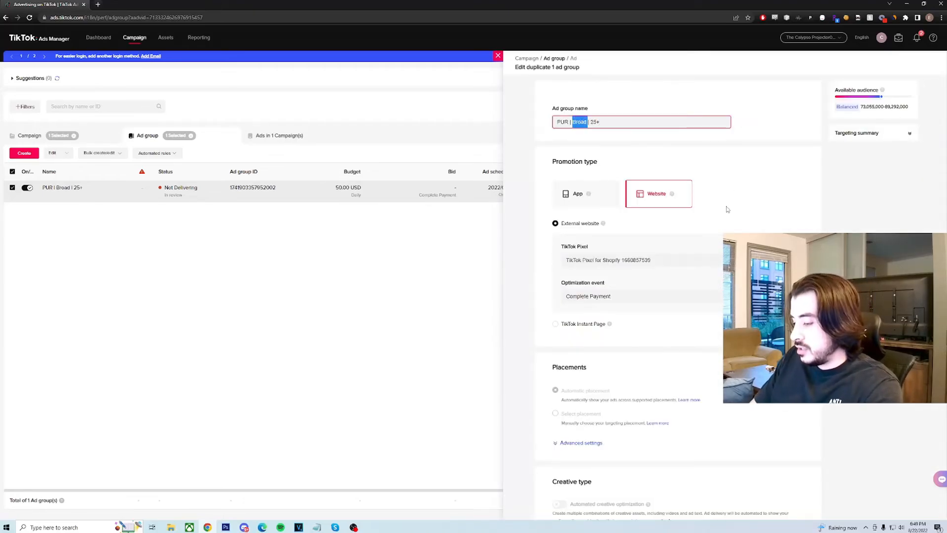
text(Mini Projecto)
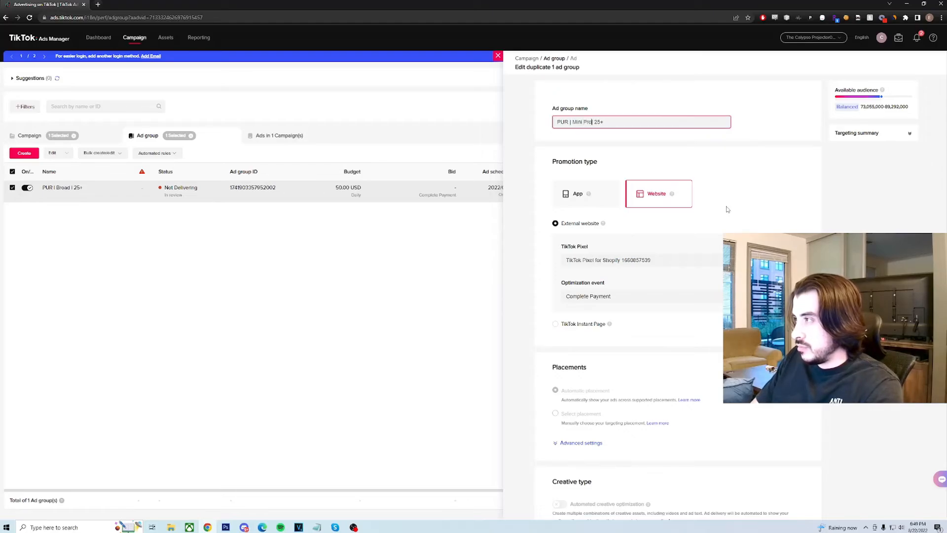
text(r Interest)
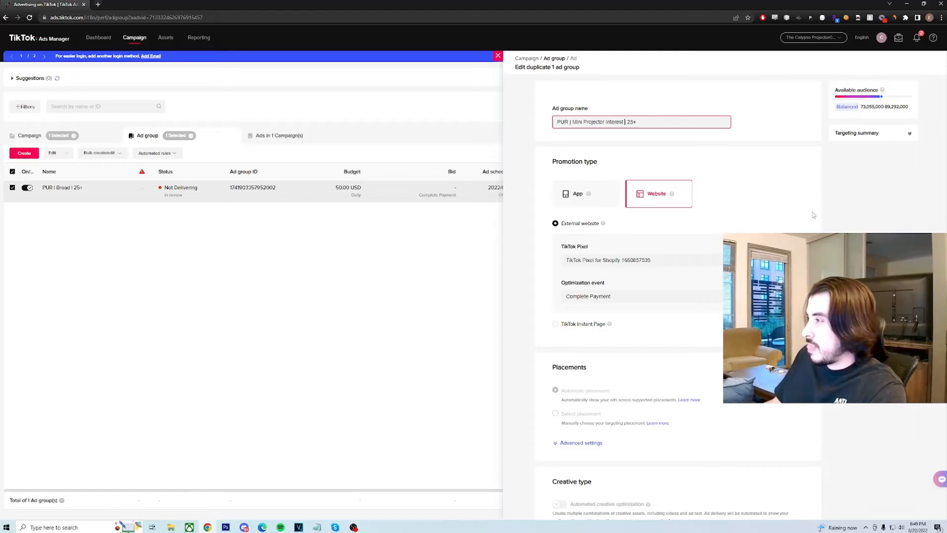
Step: Add Mini projector as a general interest in the duplicated ad group's targeting, found by searching for "projector"
scroll(825, 209, down, 1)
scroll(717, 170, down, 1)
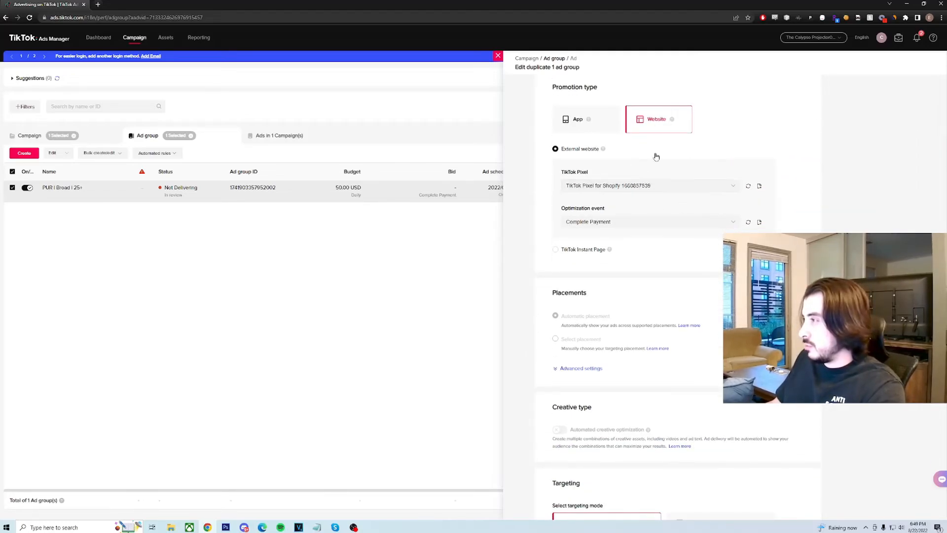
scroll(656, 155, down, 1)
scroll(834, 179, up, 3)
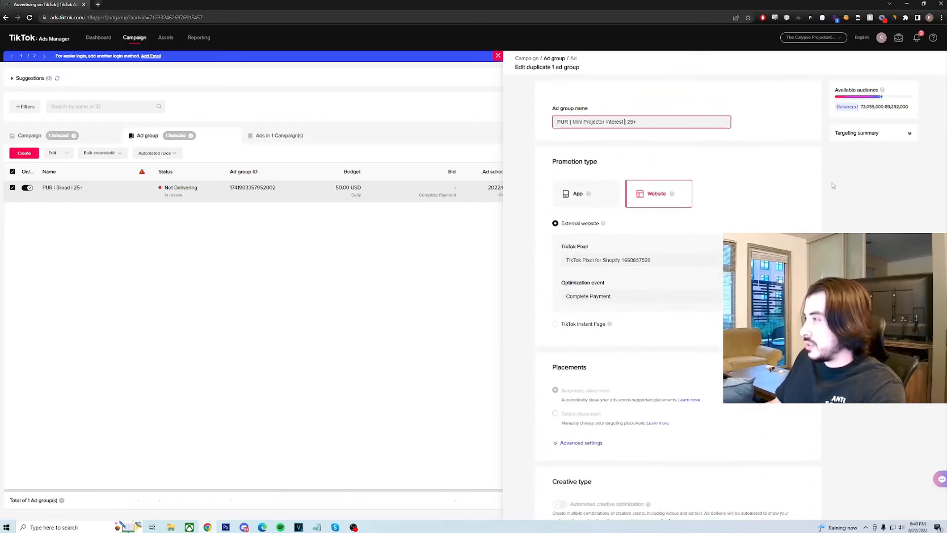
scroll(834, 181, down, 3)
scroll(776, 229, down, 10)
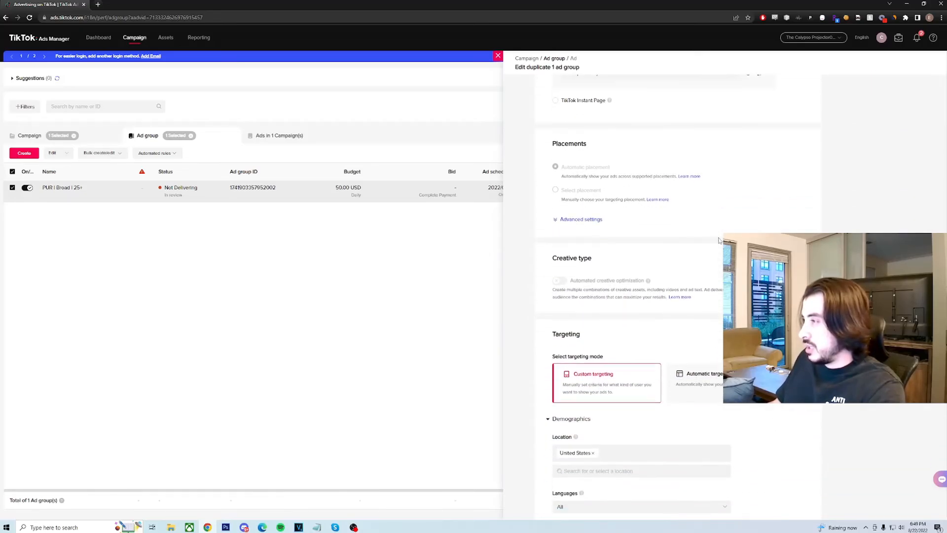
scroll(624, 214, down, 3)
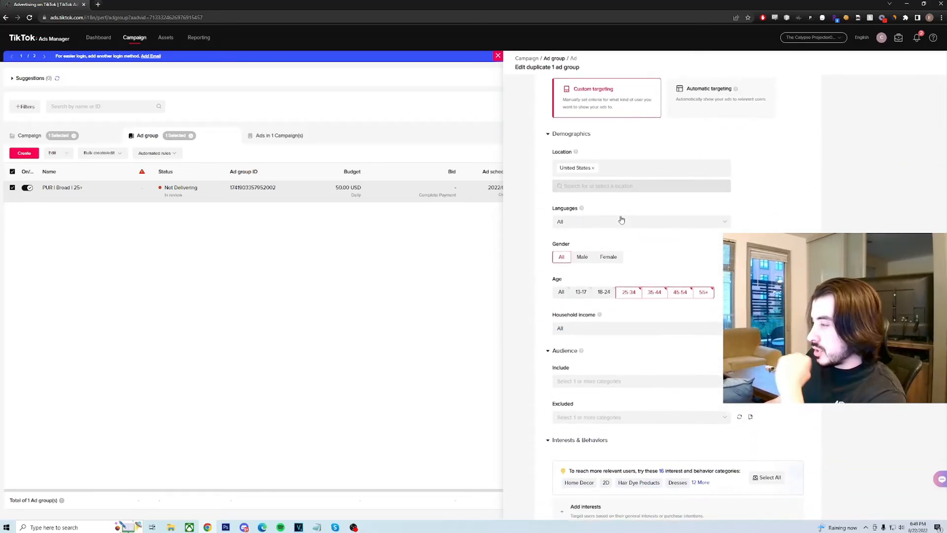
scroll(637, 210, down, 4)
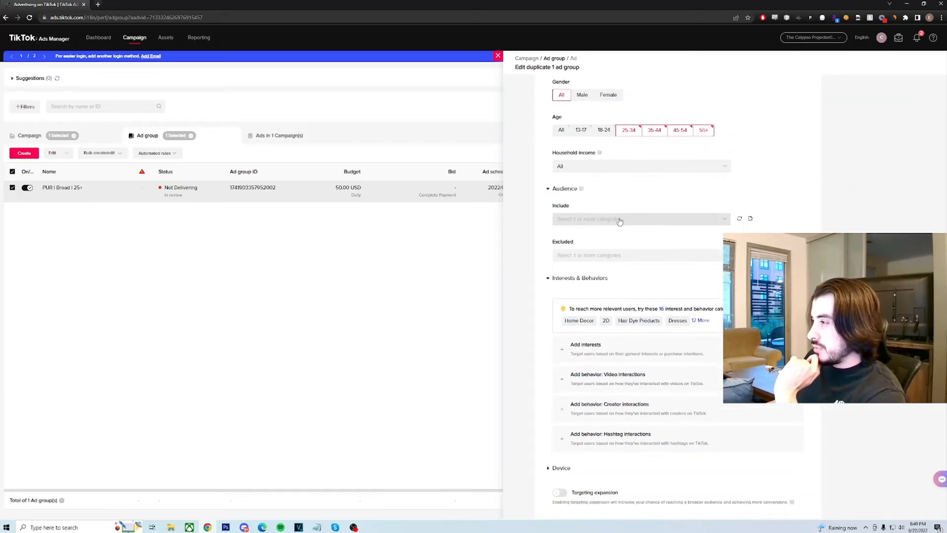
scroll(653, 238, down, 1)
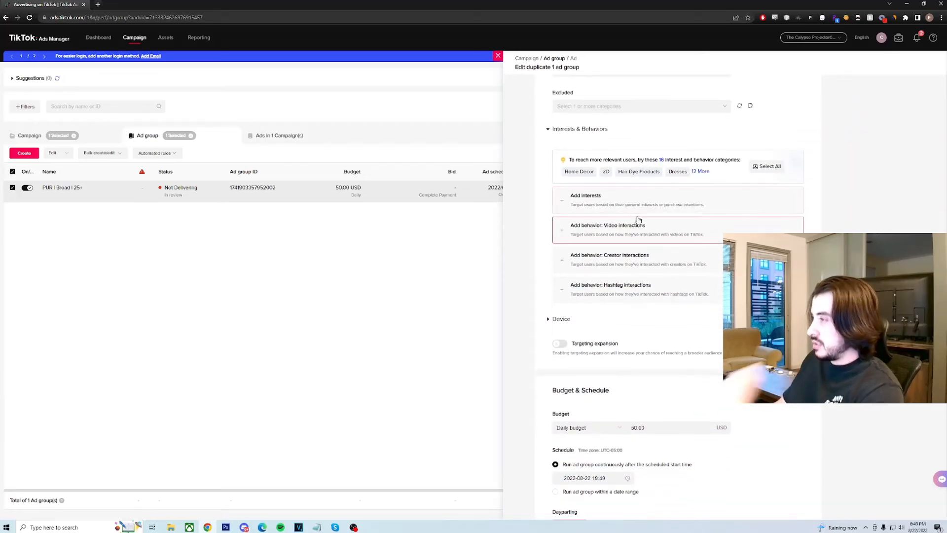
click(625, 199)
click(612, 279)
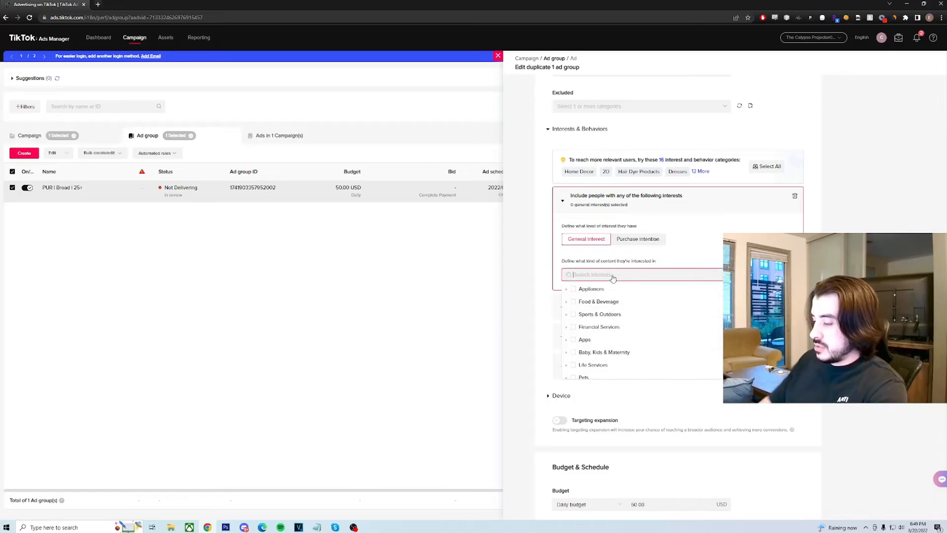
text(projector)
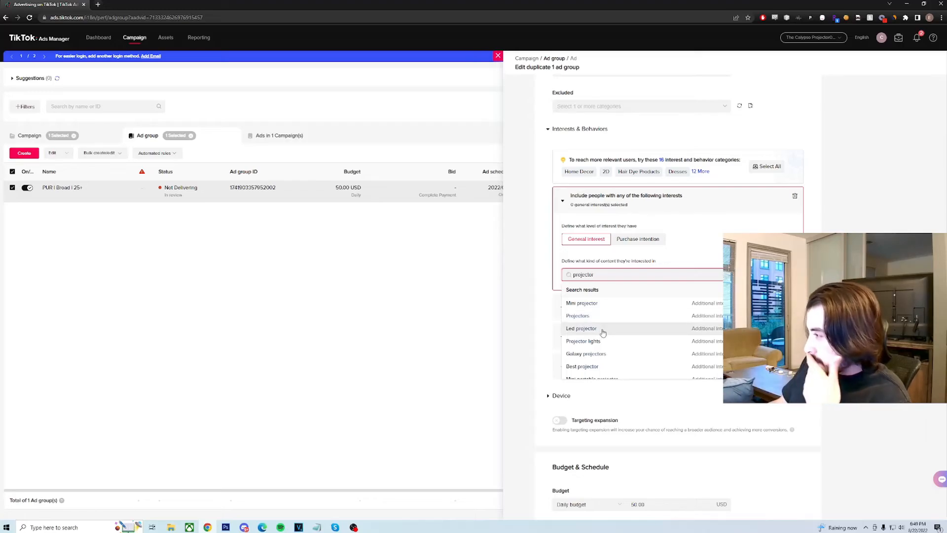
click(604, 304)
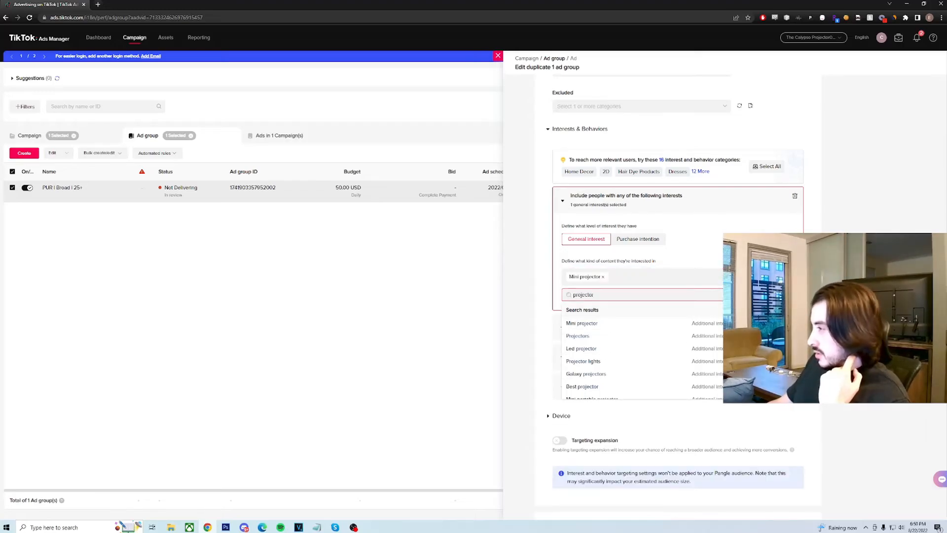
click(642, 279)
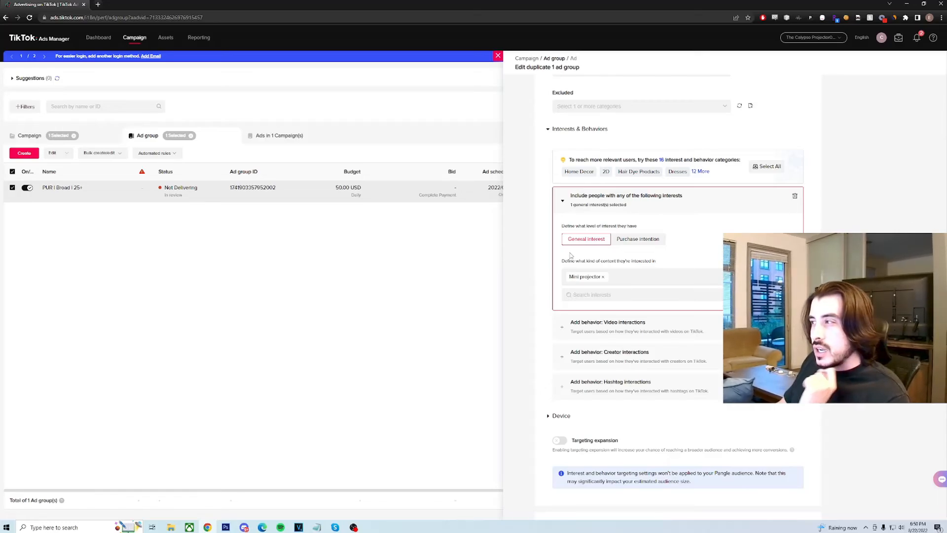
scroll(679, 296, down, 1)
scroll(584, 332, down, 5)
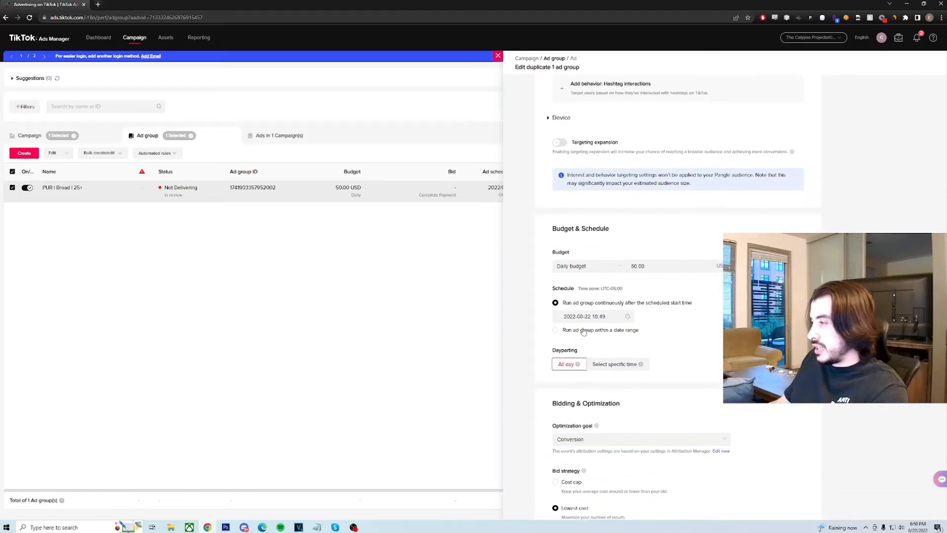
click(579, 317)
click(593, 412)
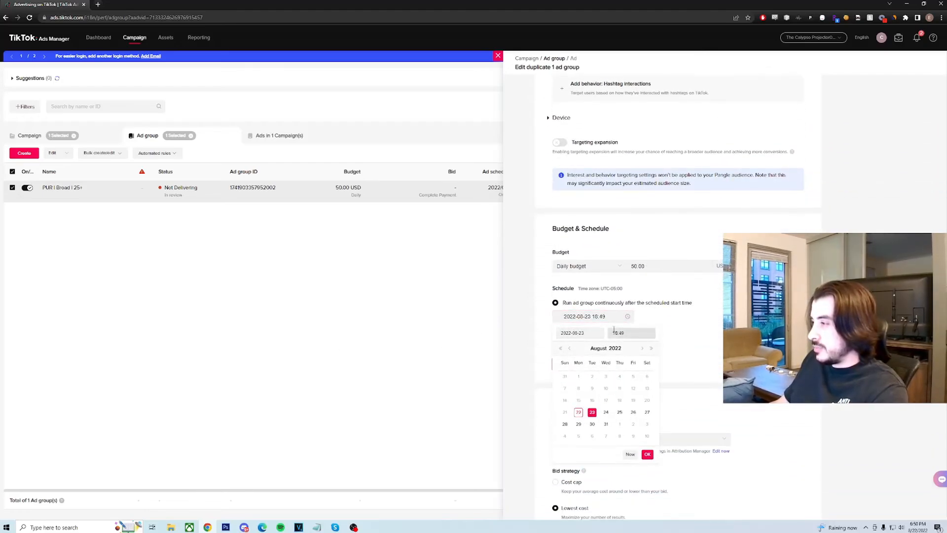
click(600, 315)
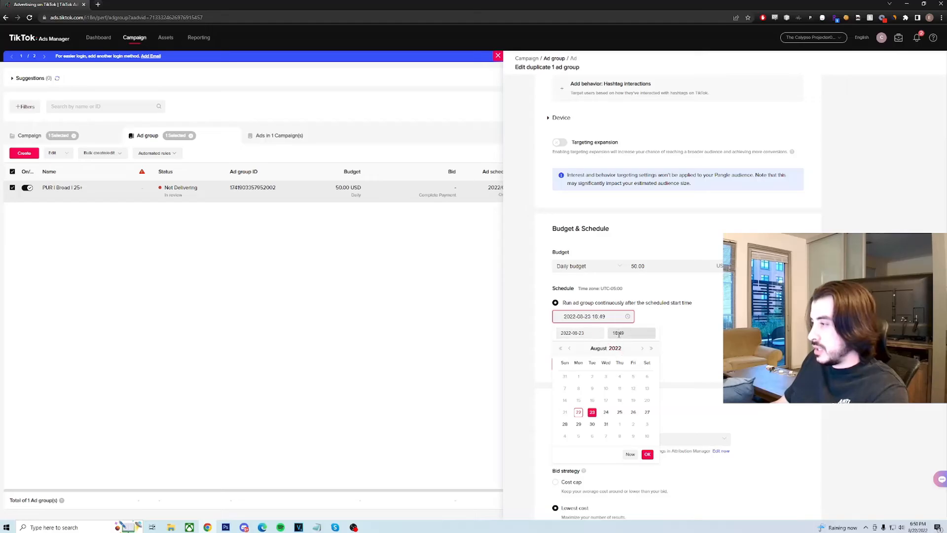
click(619, 335)
click(627, 370)
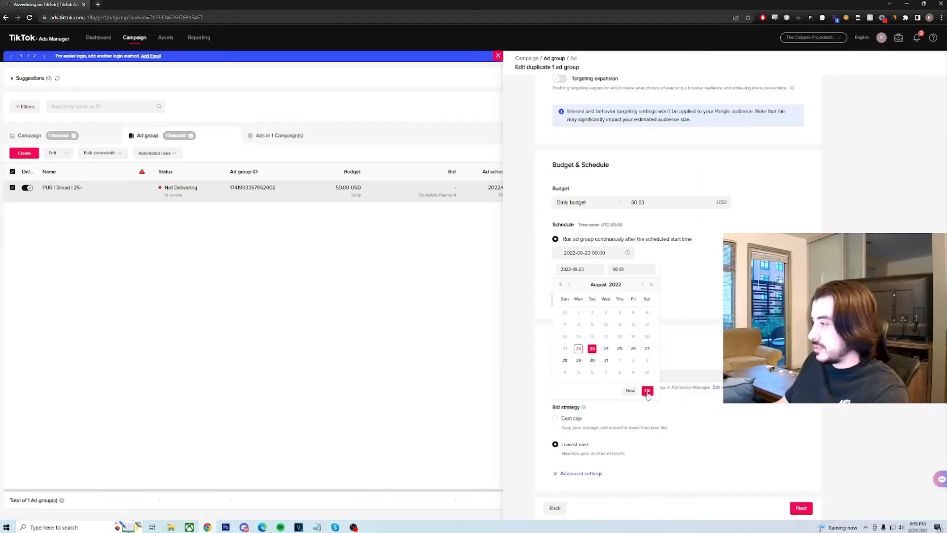
click(647, 391)
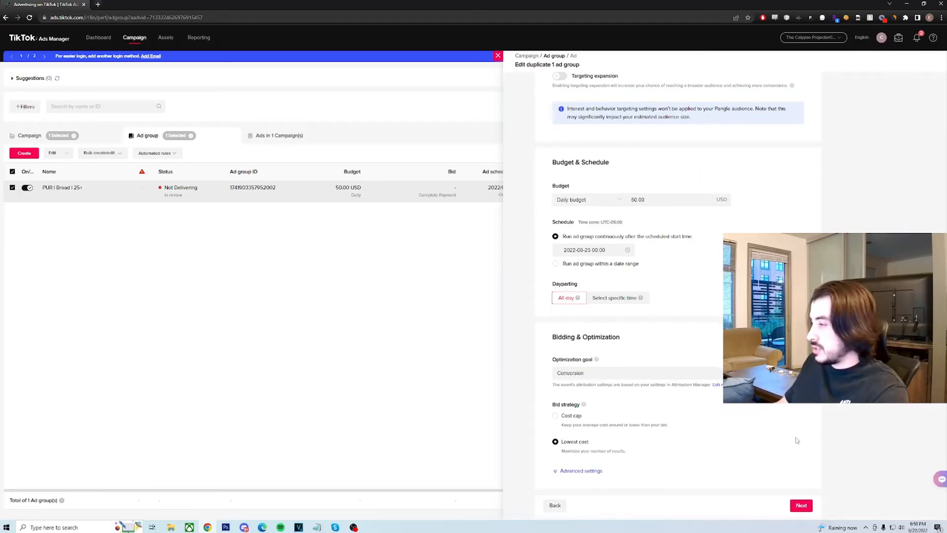
Step: Check the destination URL and call to action of the duplicated ads, and submit and confirm the duplicate ad group
click(801, 505)
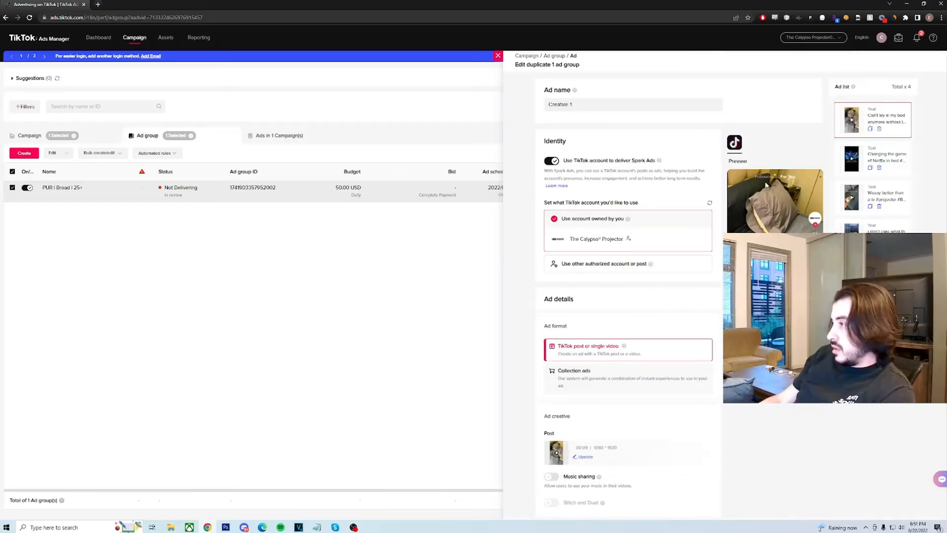
scroll(720, 232, down, 10)
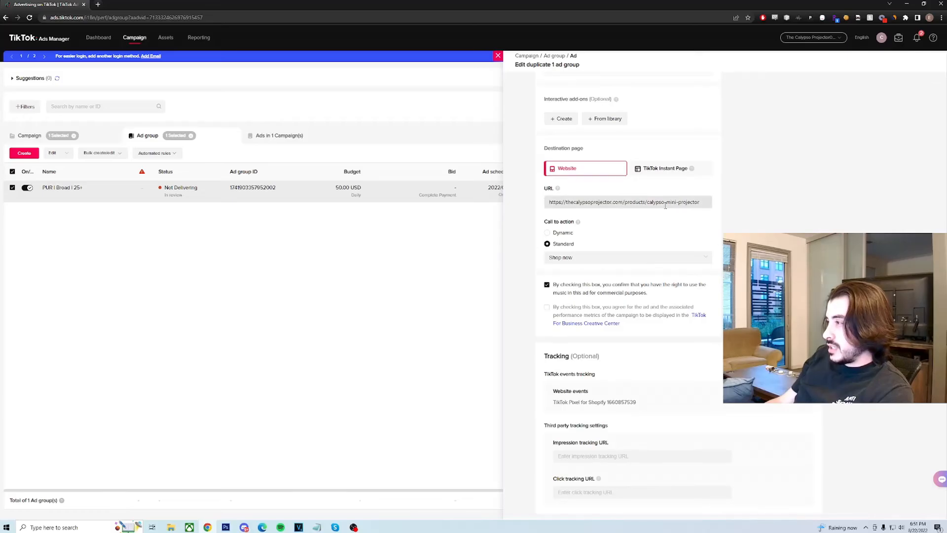
scroll(665, 206, up, 10)
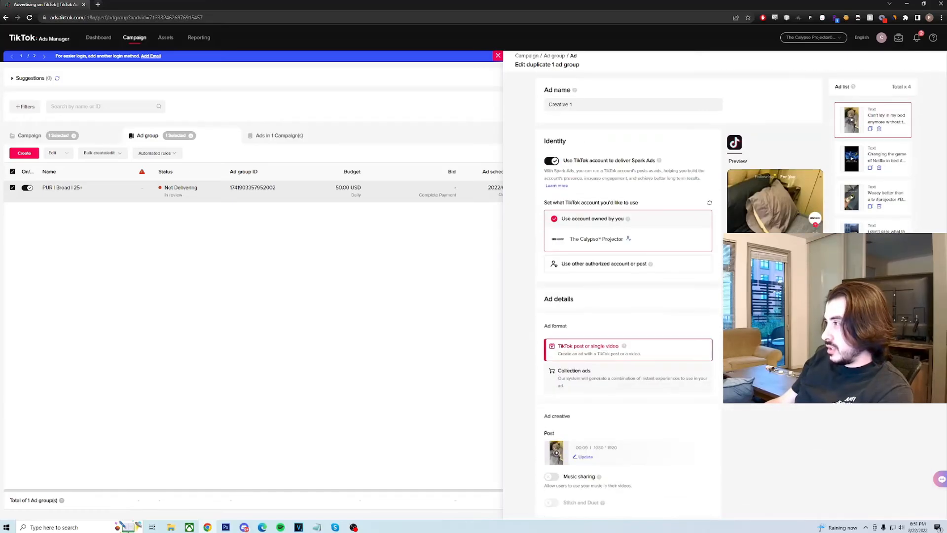
scroll(629, 286, down, 10)
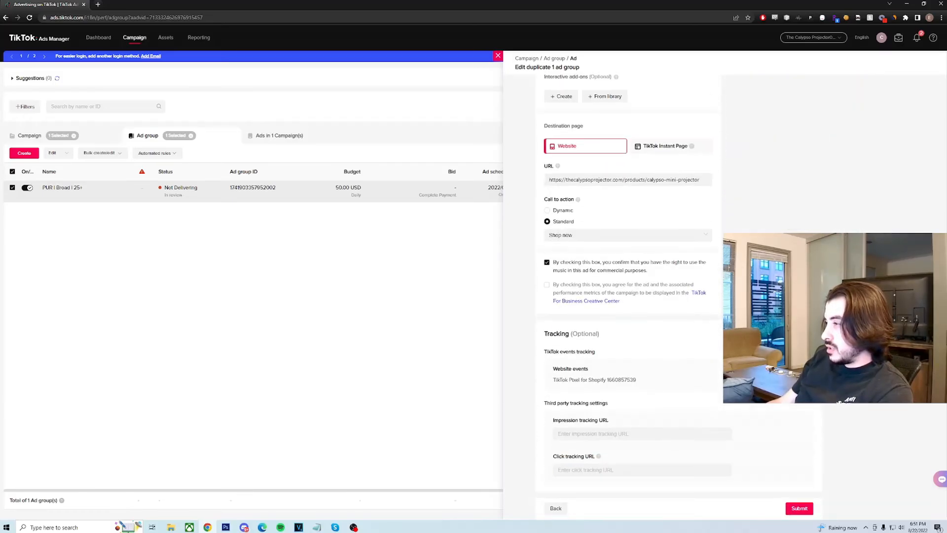
scroll(629, 296, up, 10)
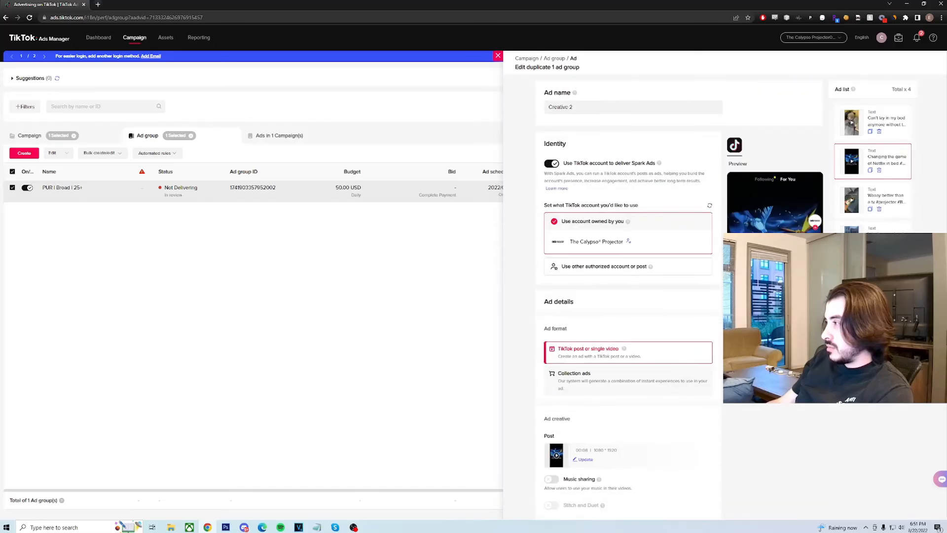
scroll(629, 296, down, 2)
scroll(629, 296, down, 7)
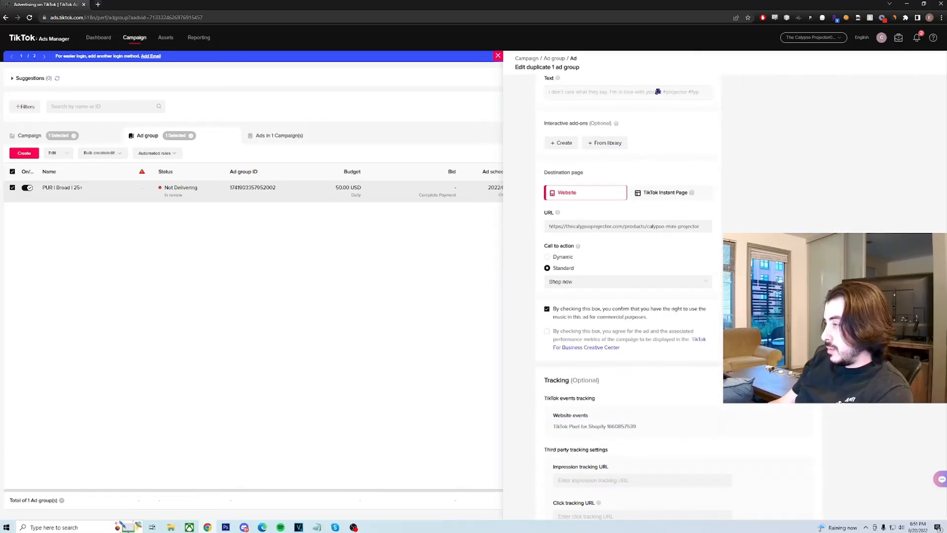
scroll(657, 92, down, 1)
click(803, 509)
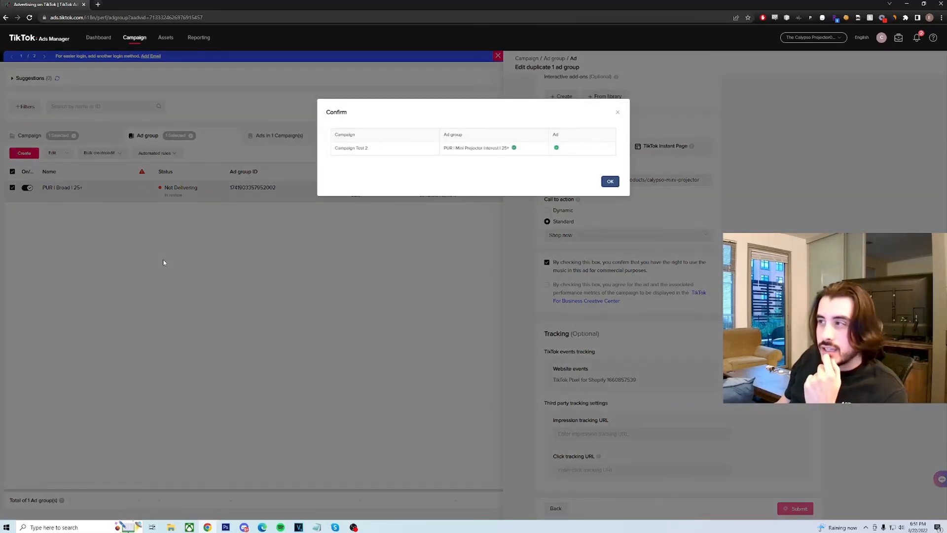
click(612, 182)
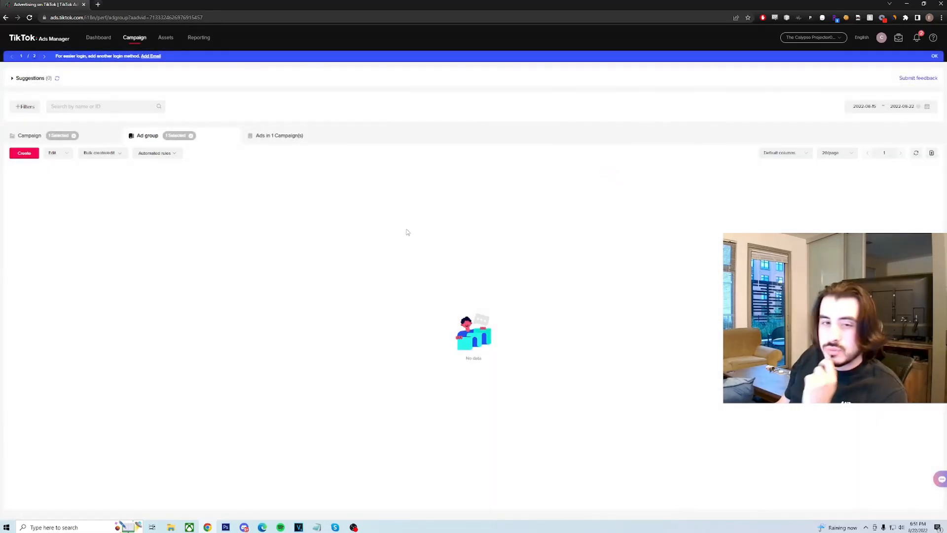